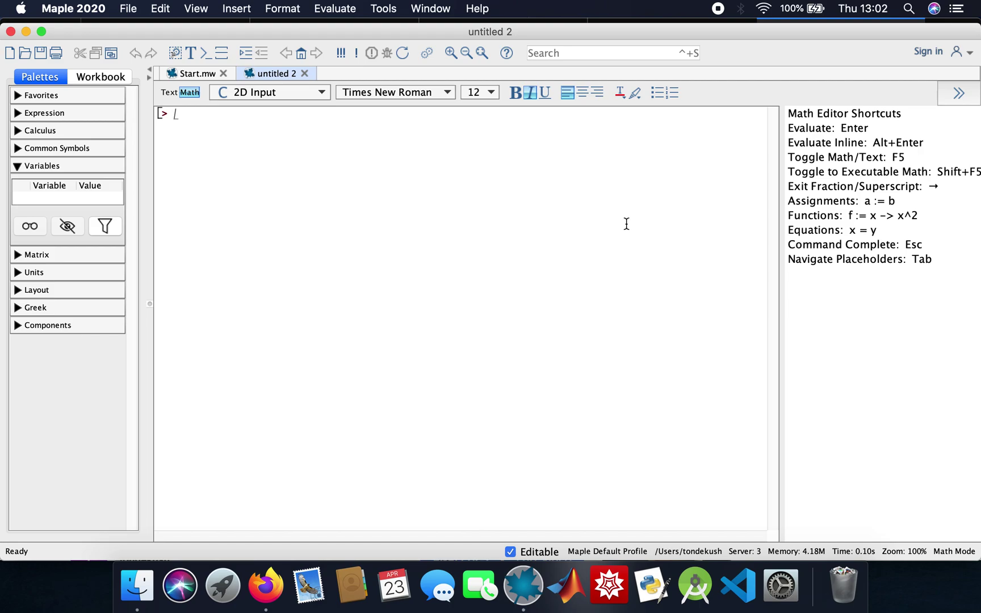
pyautogui.write('with')
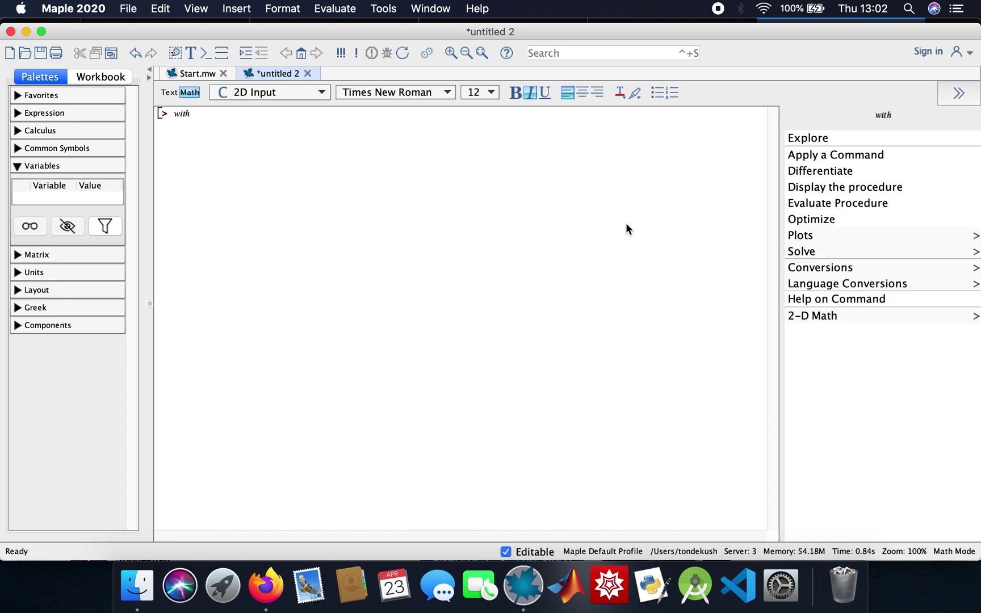
pyautogui.write('(Line')
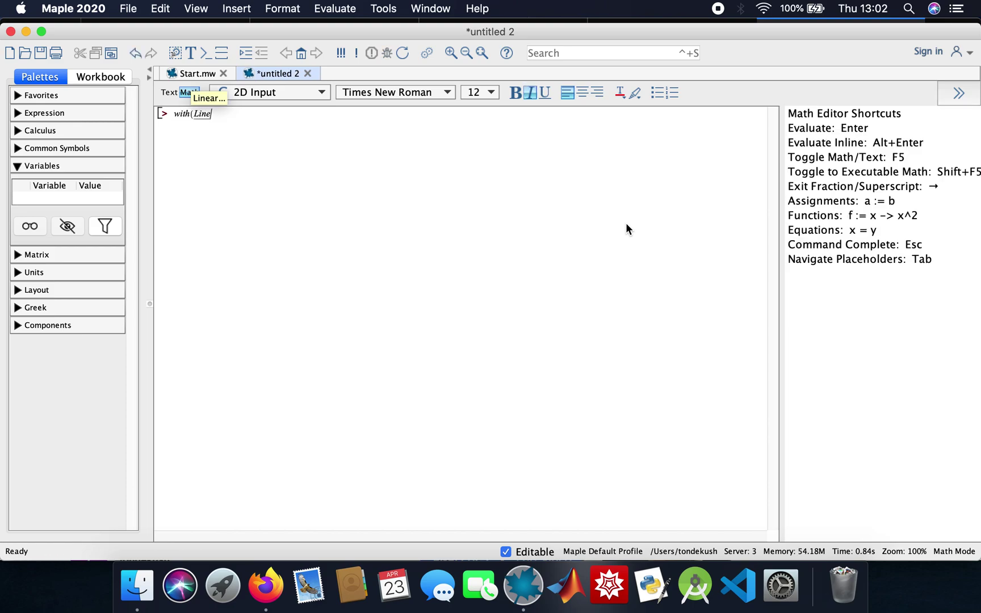
pyautogui.write('arA')
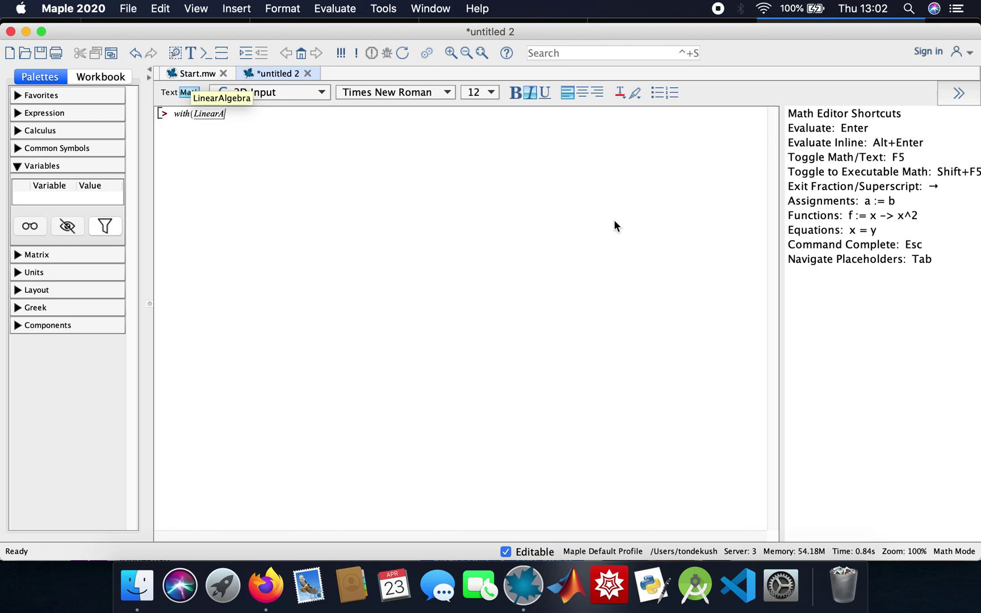
pyautogui.write('l')
pyautogui.write('gebra)')
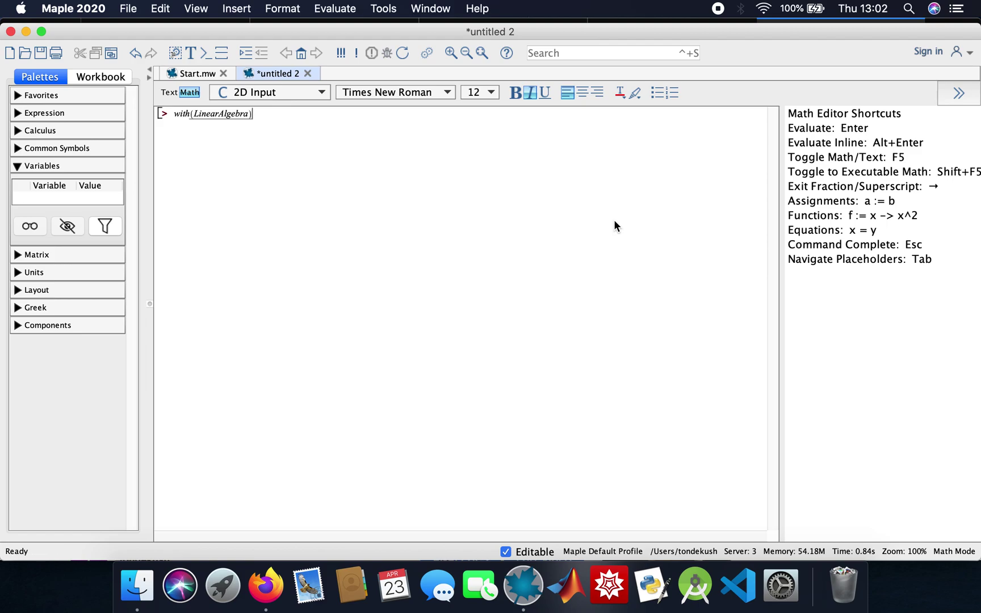
pyautogui.write(';')
# - Run with(LinearAlgebra): to load the LinearAlgebra package silently
pyautogui.press('Return')
pyautogui.write('M')
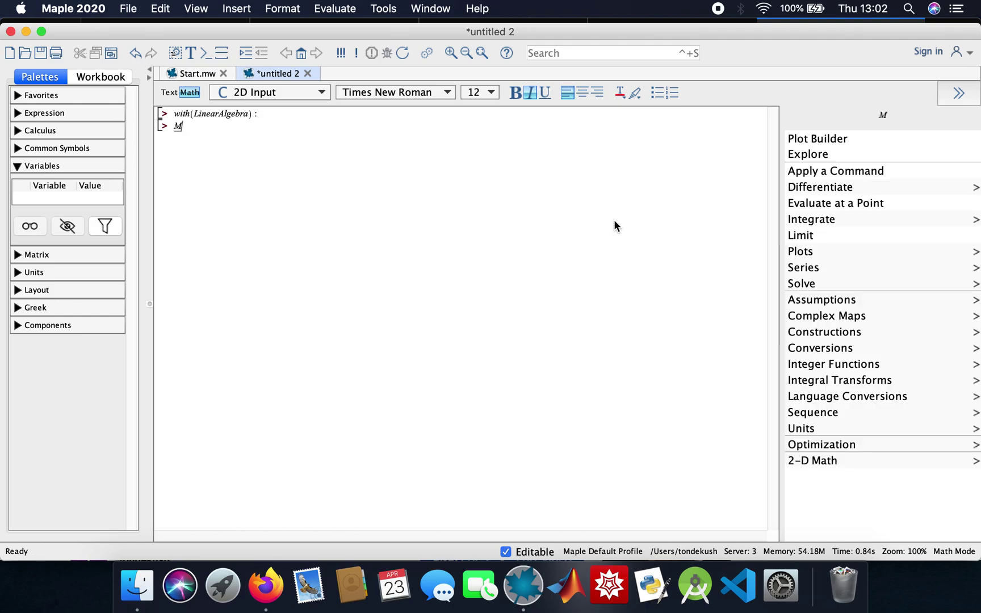
pyautogui.write(' := Matr')
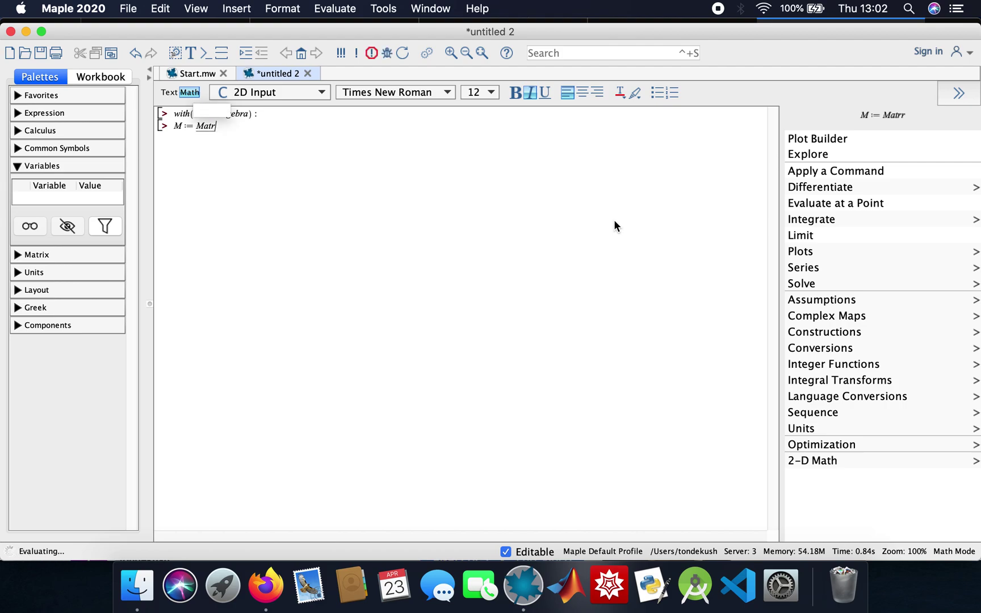
pyautogui.write('ix(')
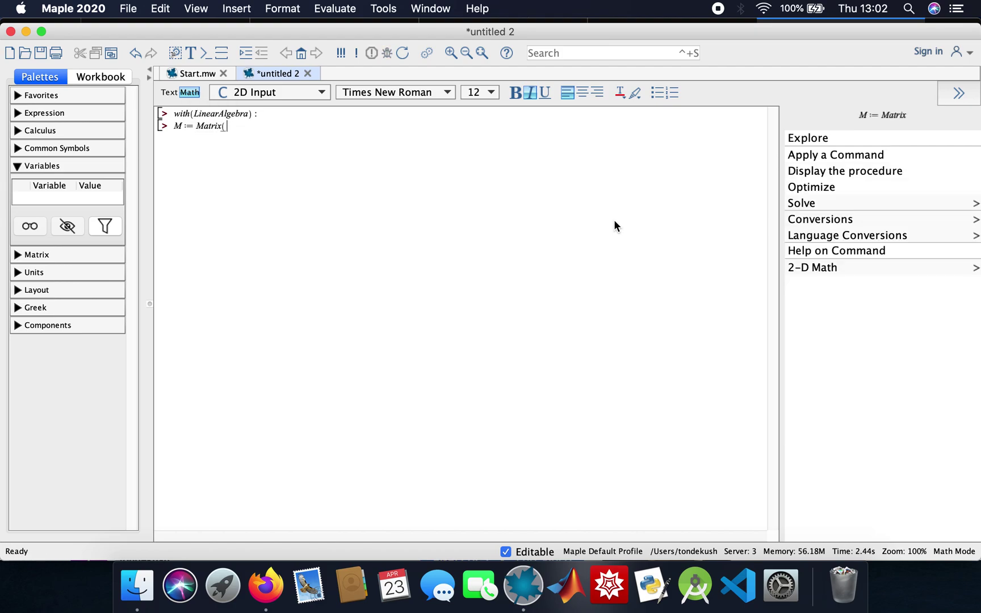
pyautogui.write('[')
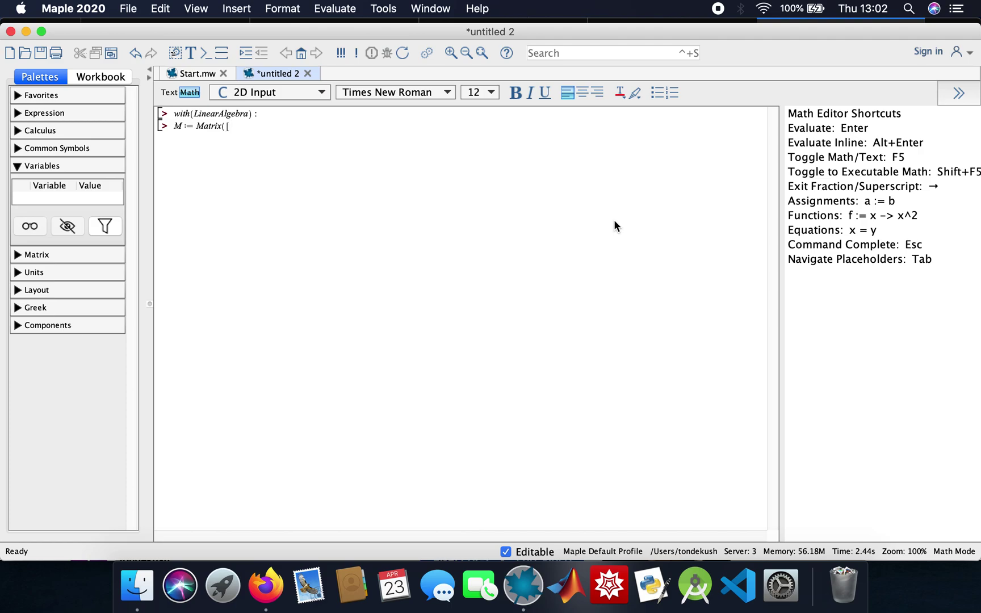
pyautogui.write('[')
pyautogui.write('1, ')
pyautogui.write('0, ')
pyautogui.write('0], ')
pyautogui.write('[')
pyautogui.write('-1')
pyautogui.write(', 2')
pyautogui.write(', 2]')
pyautogui.write(', [')
pyautogui.write('4, 3')
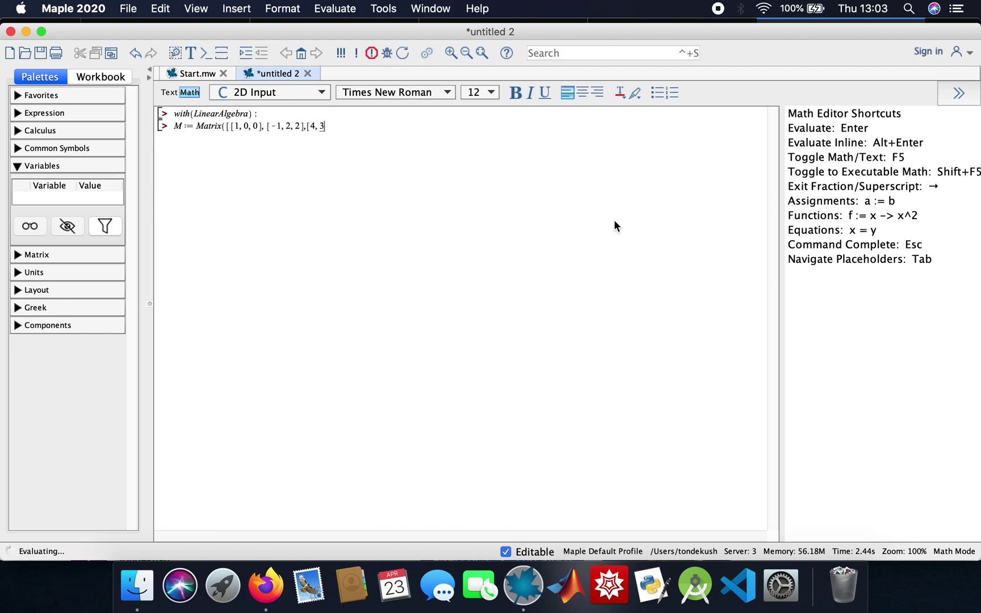
pyautogui.write(', 5')
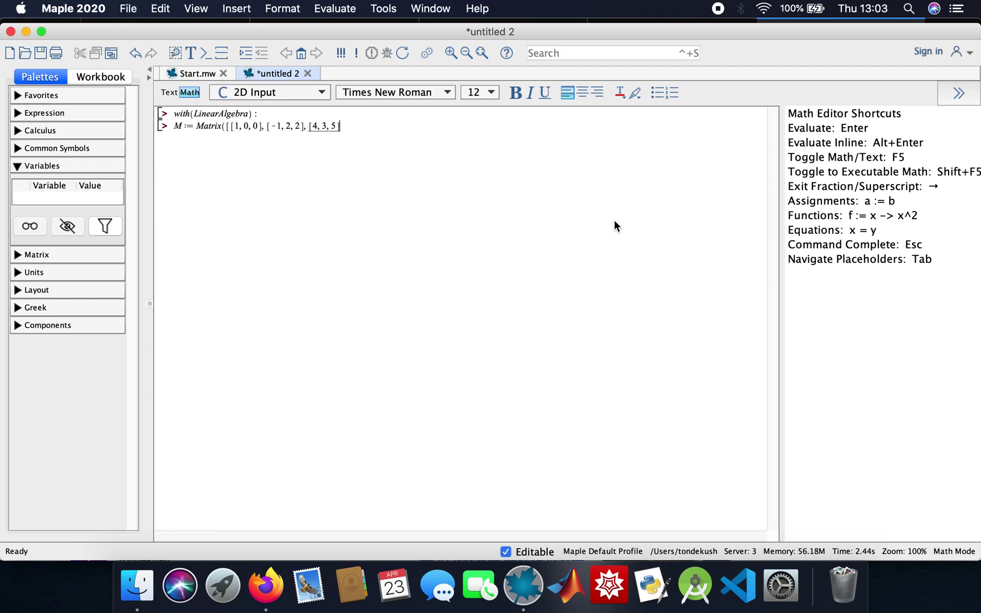
pyautogui.write(']])')
# - Define and display M := Matrix([[1,0,0],[-1,2,2],[4,3,5]])
pyautogui.press('Return')
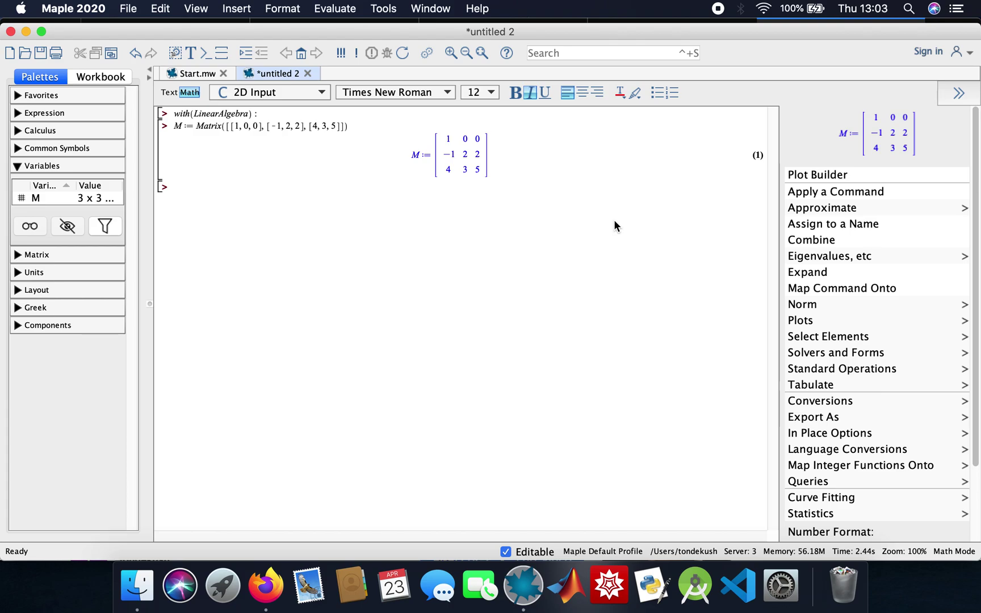
pyautogui.write('M')
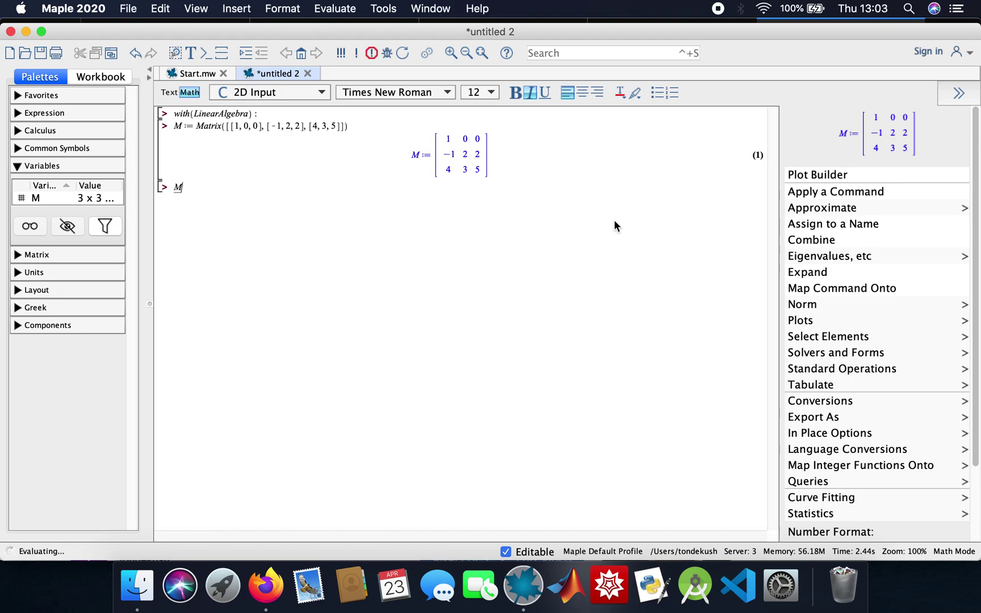
pyautogui.write('atrix')
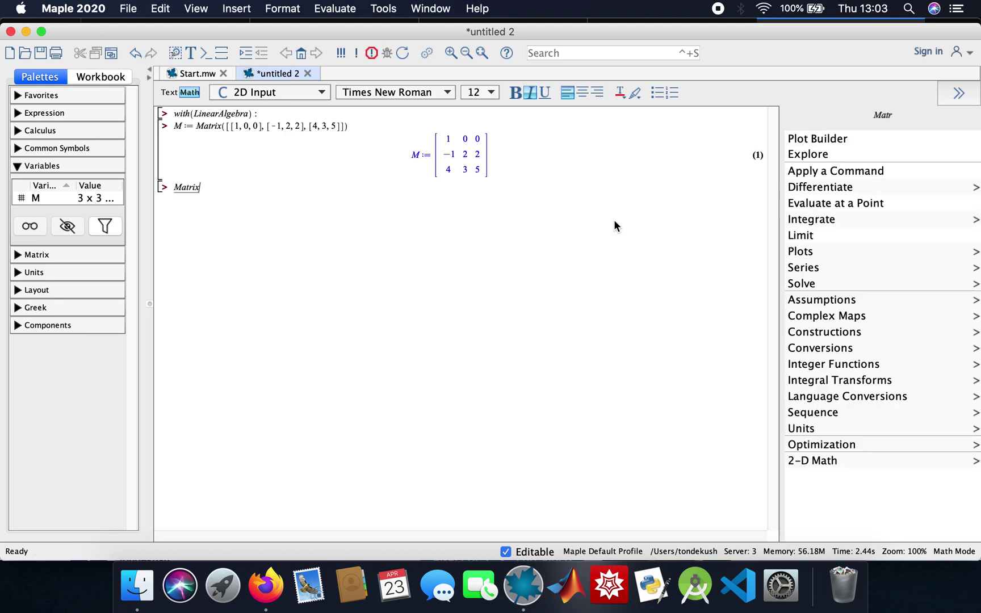
pyautogui.write('(')
# - Evaluate MatrixInverse(M), correcting the typed command, to show the inverse as output (2)
pyautogui.press('BackSpace')
pyautogui.write('Inverse')
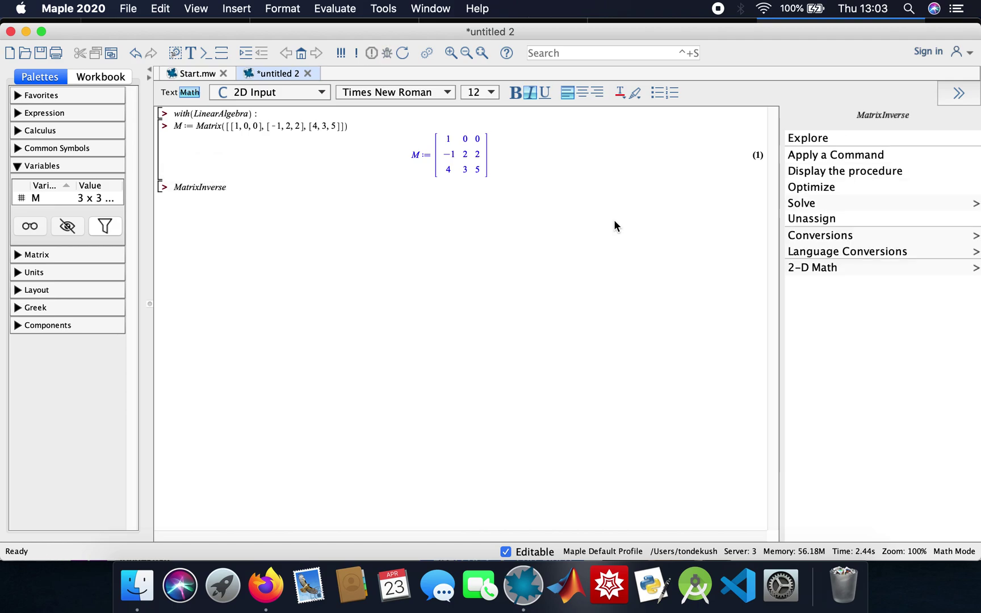
pyautogui.write('(<')
pyautogui.press('BackSpace')
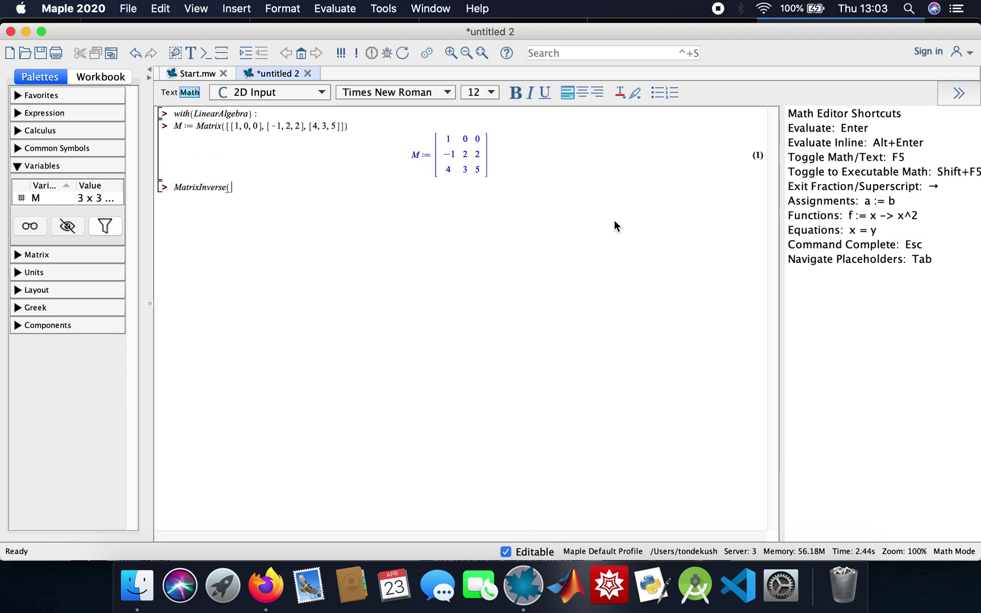
pyautogui.write('M)')
pyautogui.press('Return')
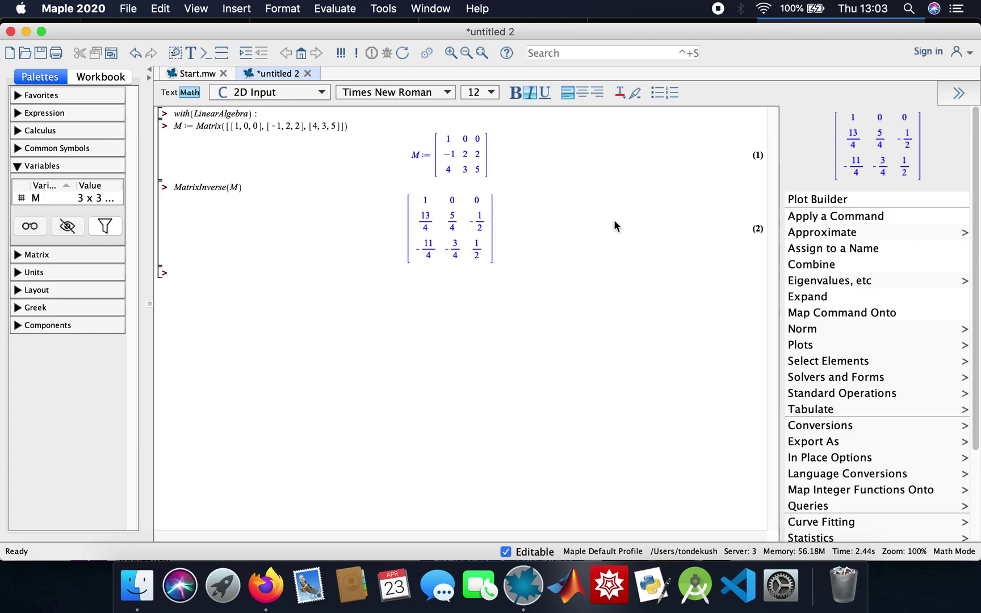
pyautogui.write('D')
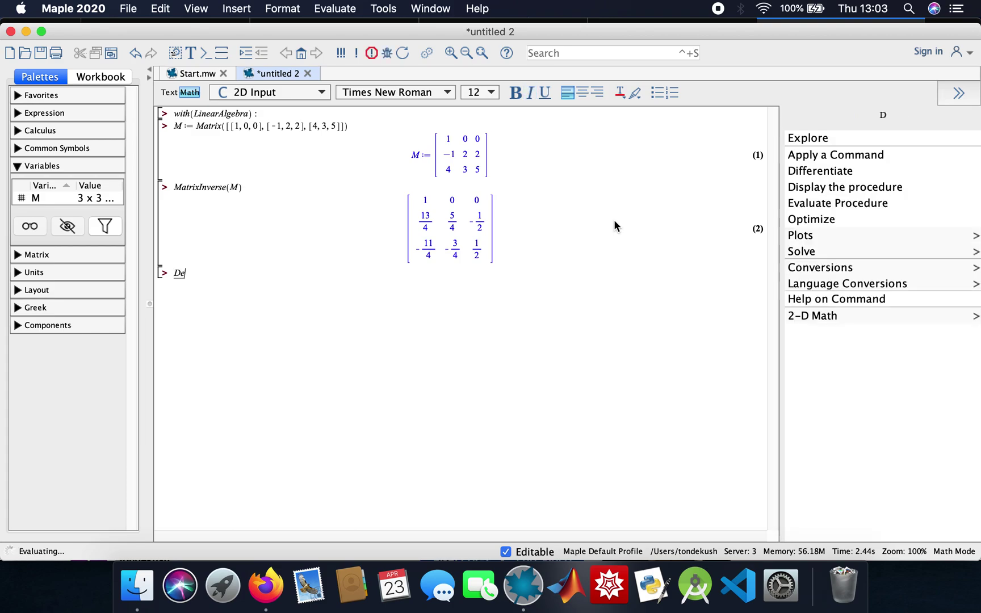
pyautogui.write('etermi')
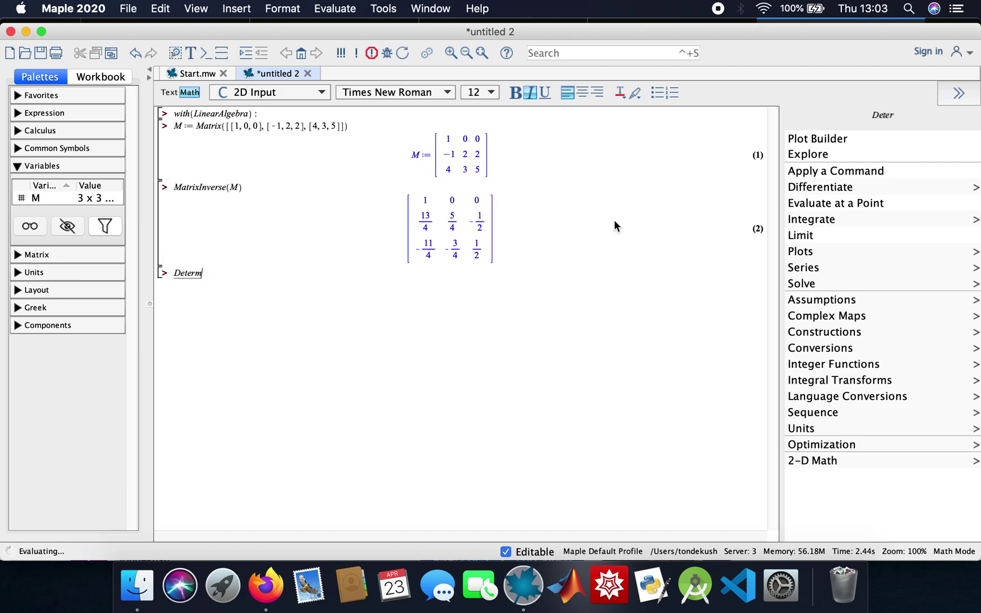
pyautogui.write('nant')
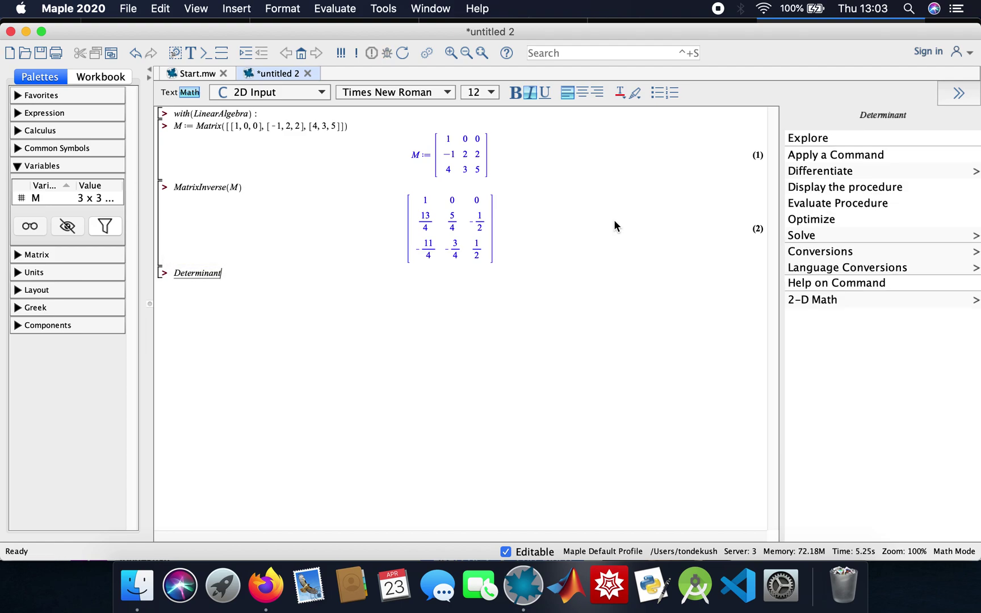
pyautogui.write('(M)')
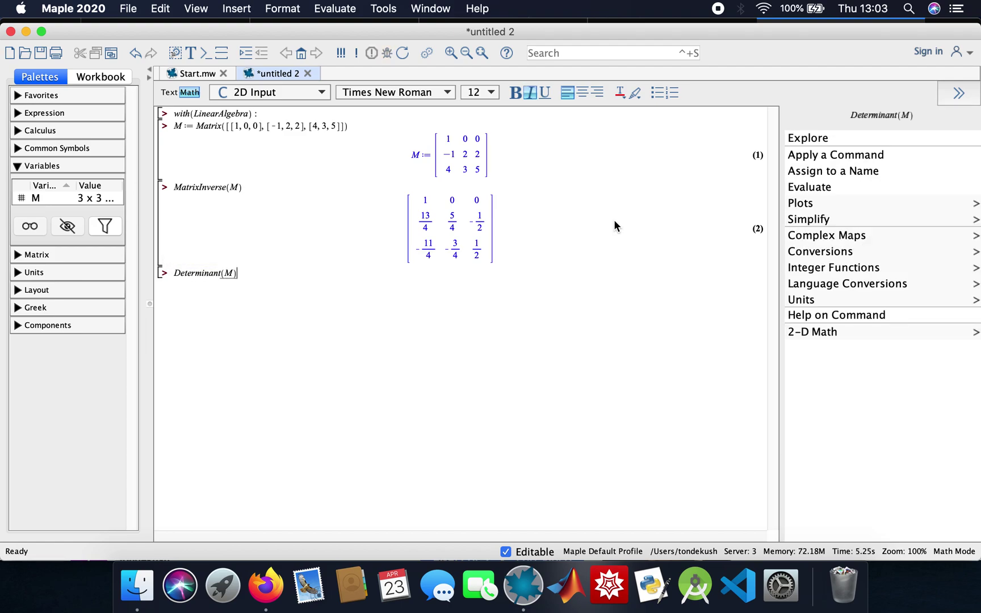
# - Evaluate Determinant(M), which returns 4
pyautogui.press('Return')
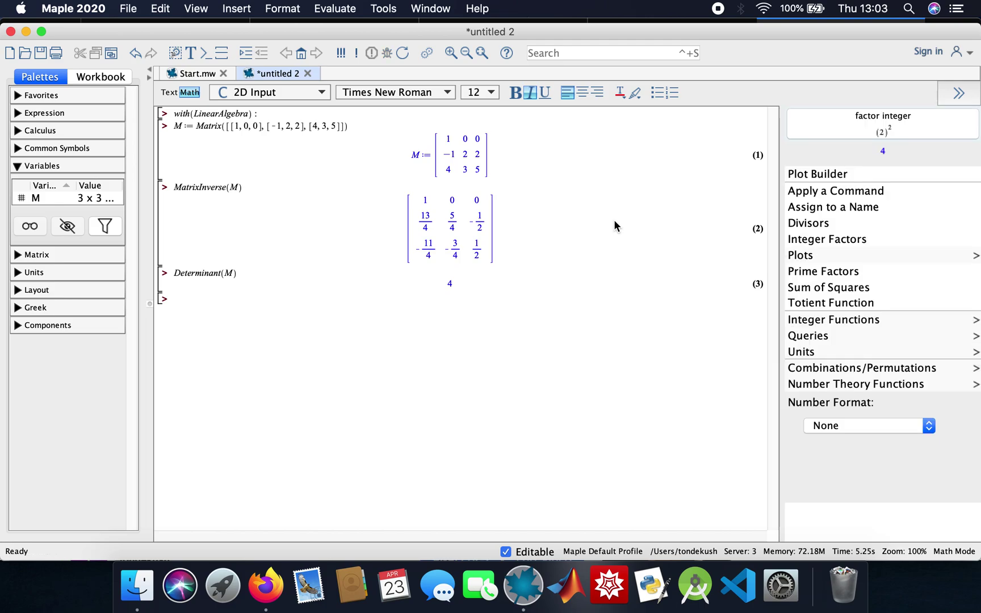
pyautogui.write('Cha')
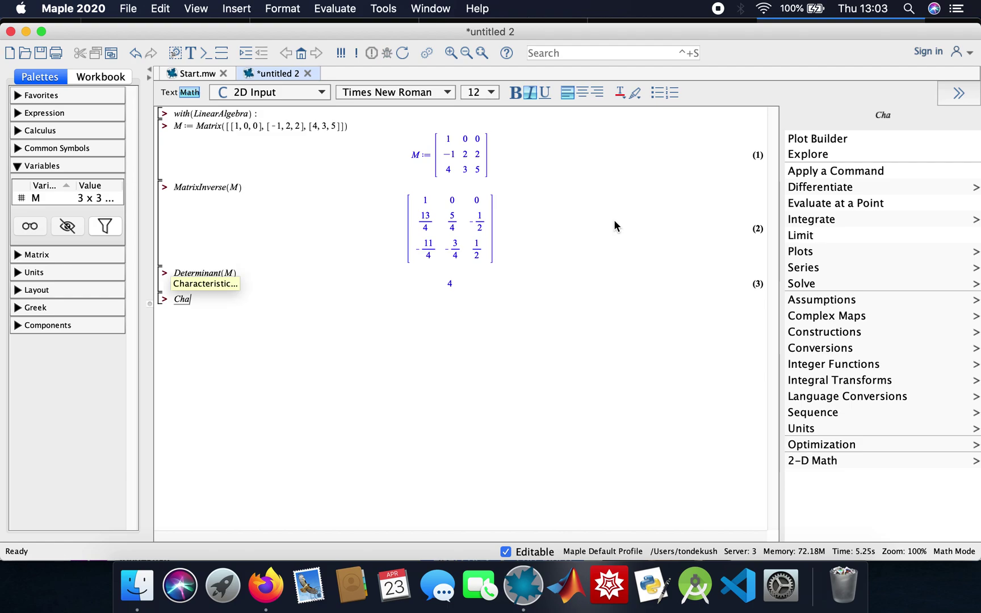
pyautogui.write('racter')
pyautogui.write('istic')
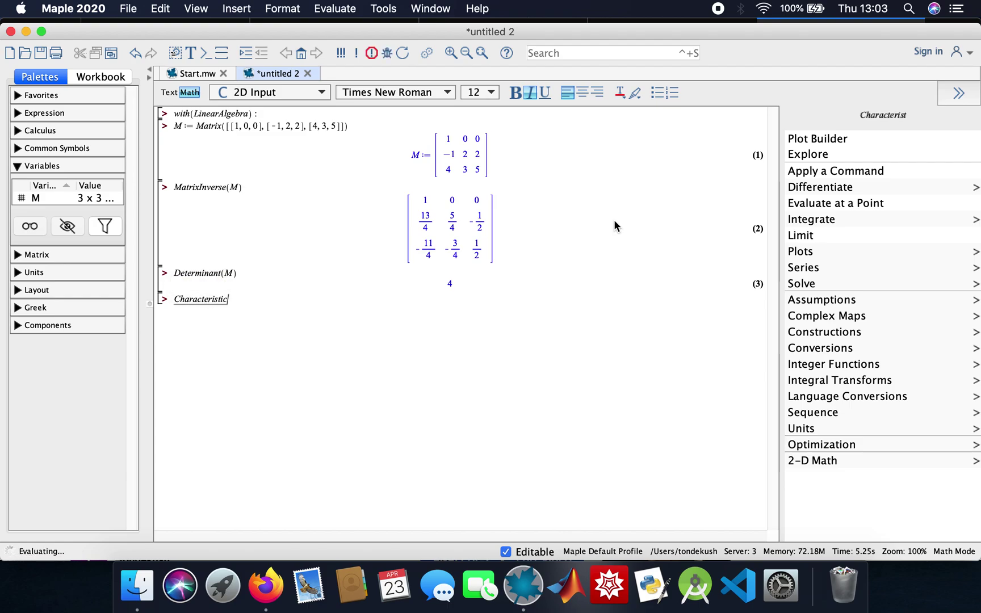
pyautogui.write('P')
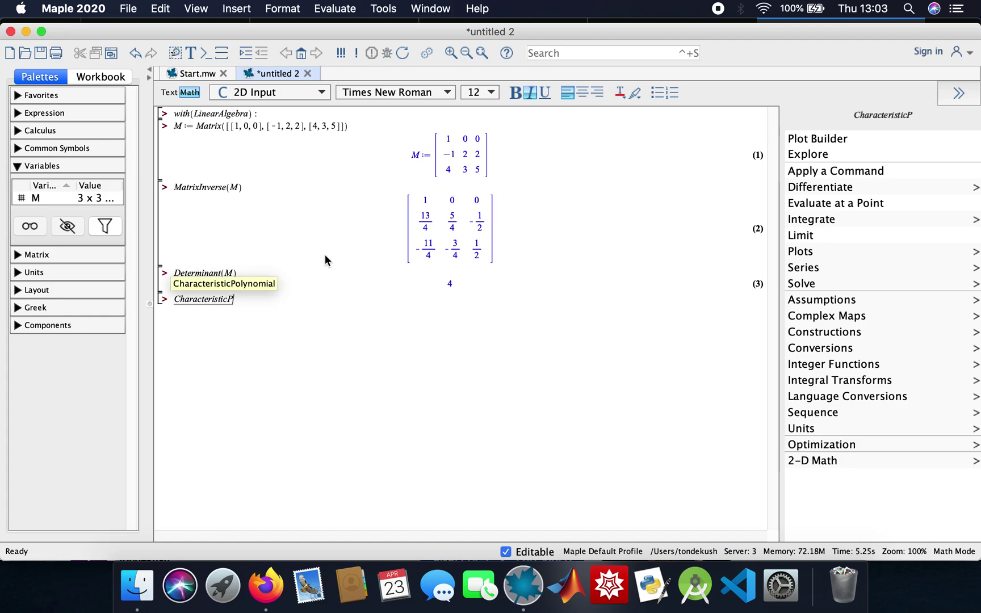
pyautogui.write('o')
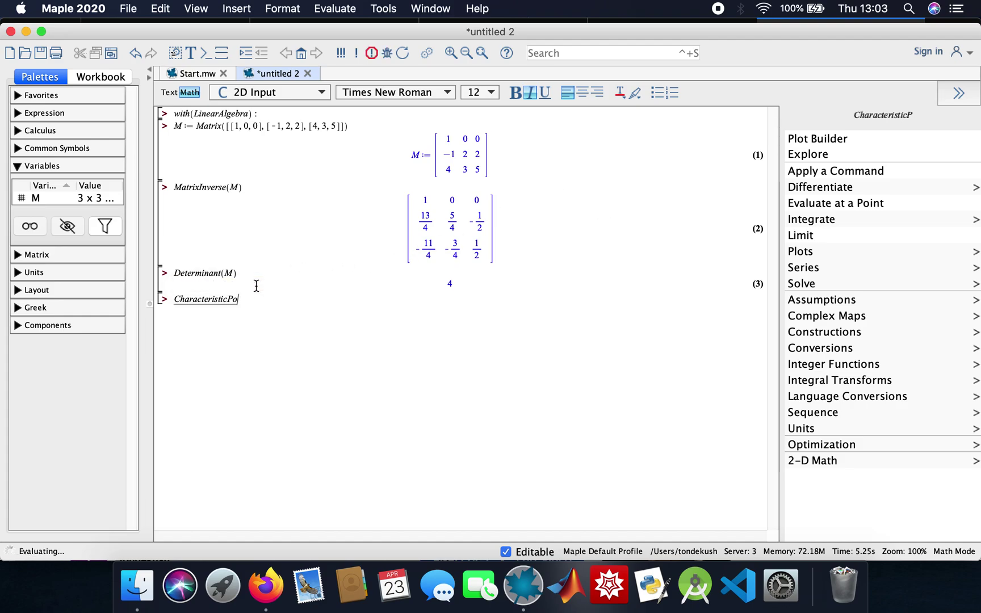
pyautogui.write('lyn')
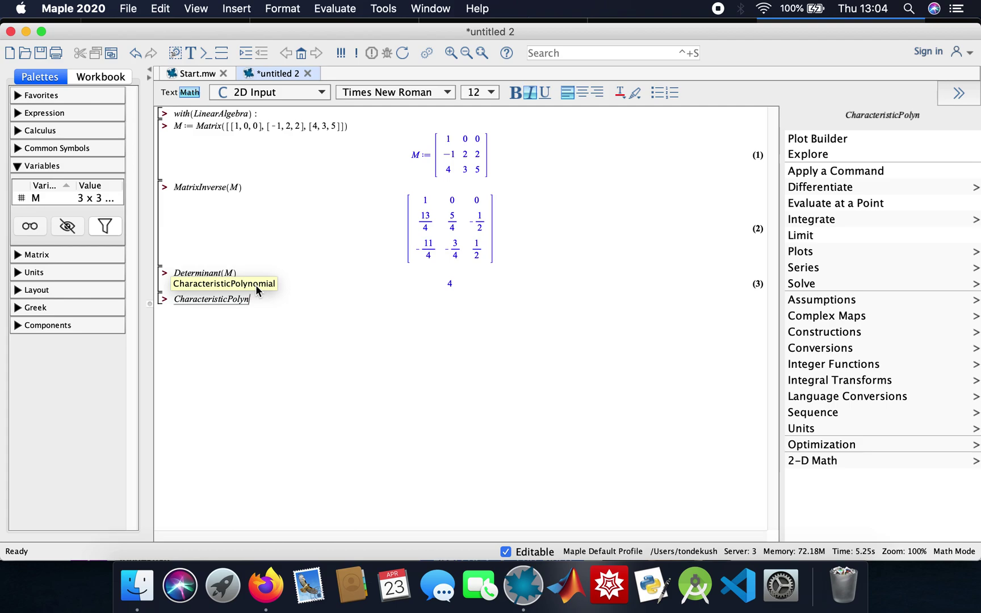
pyautogui.write('o')
pyautogui.write('mia')
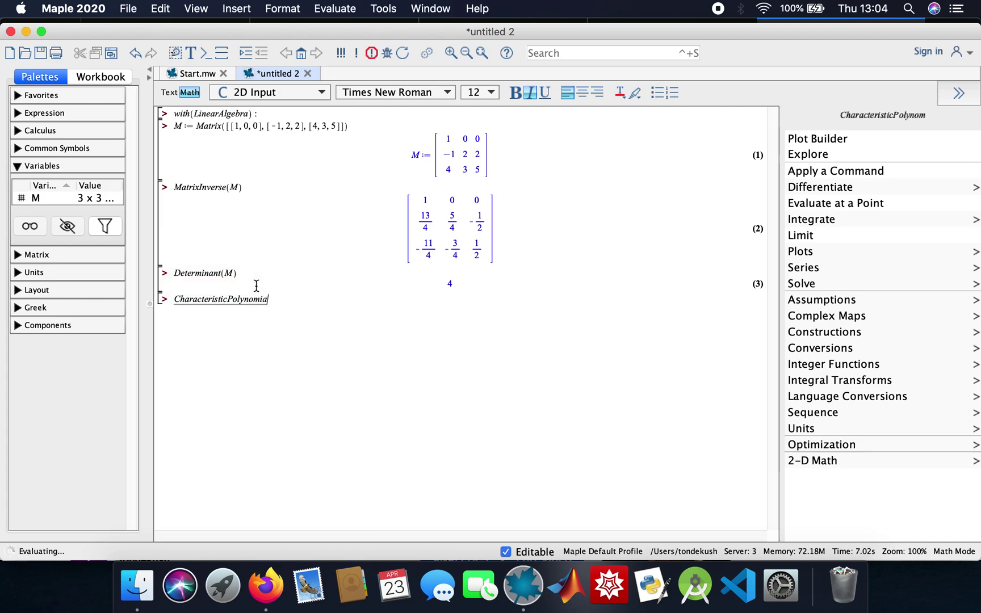
pyautogui.write('l(')
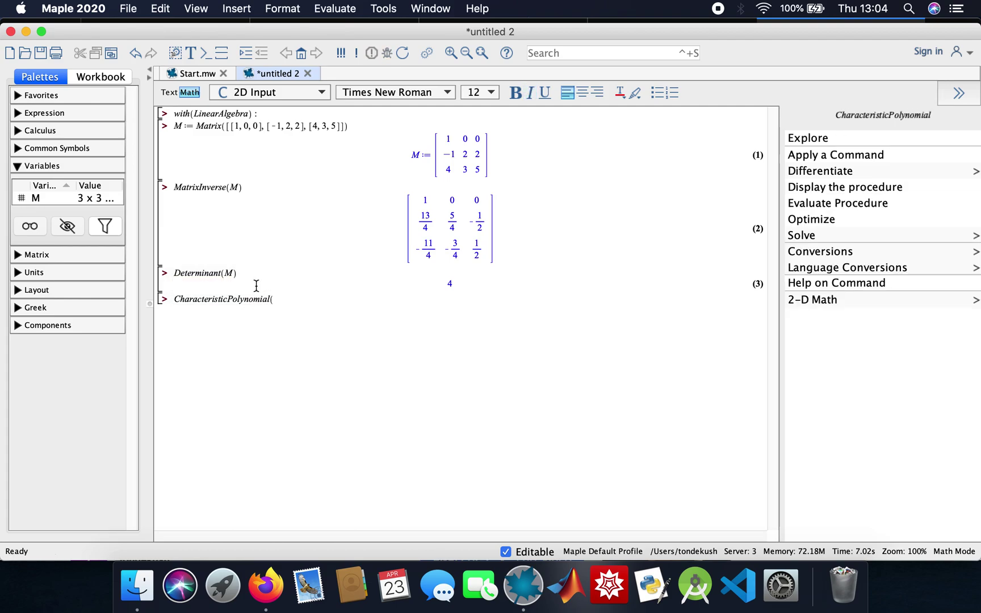
pyautogui.write('M')
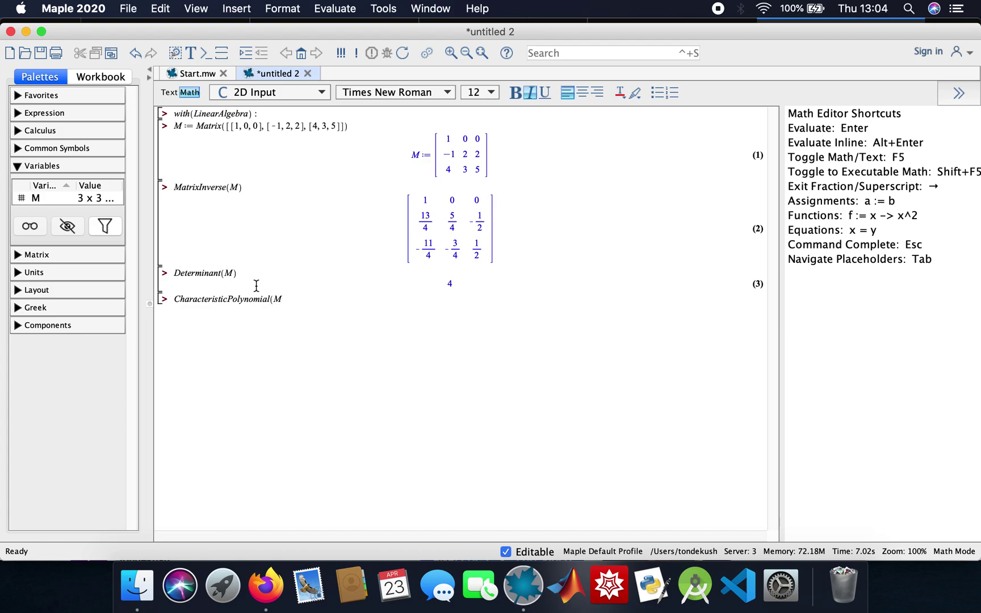
pyautogui.write(', lam')
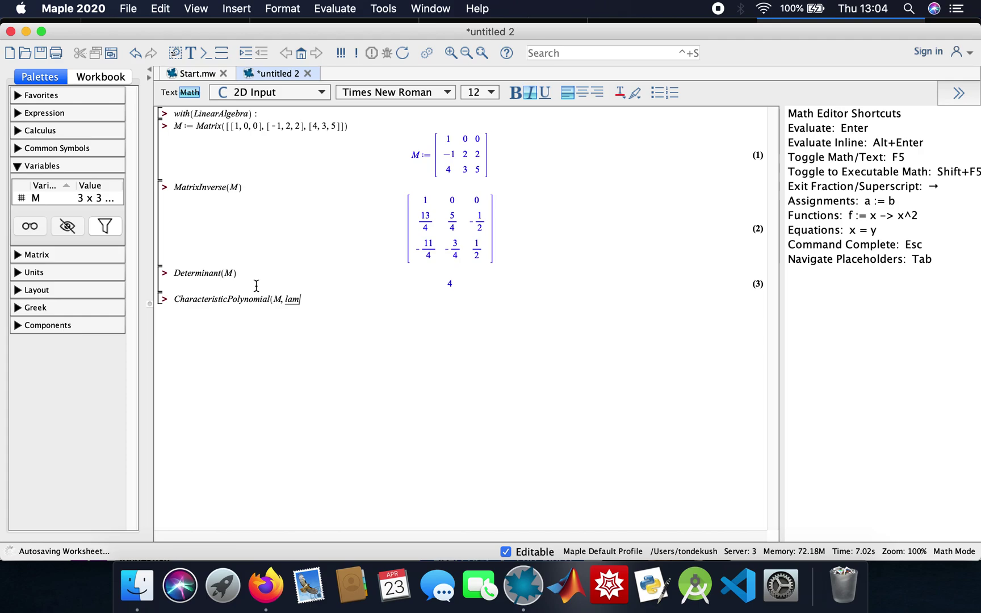
pyautogui.write('bda')
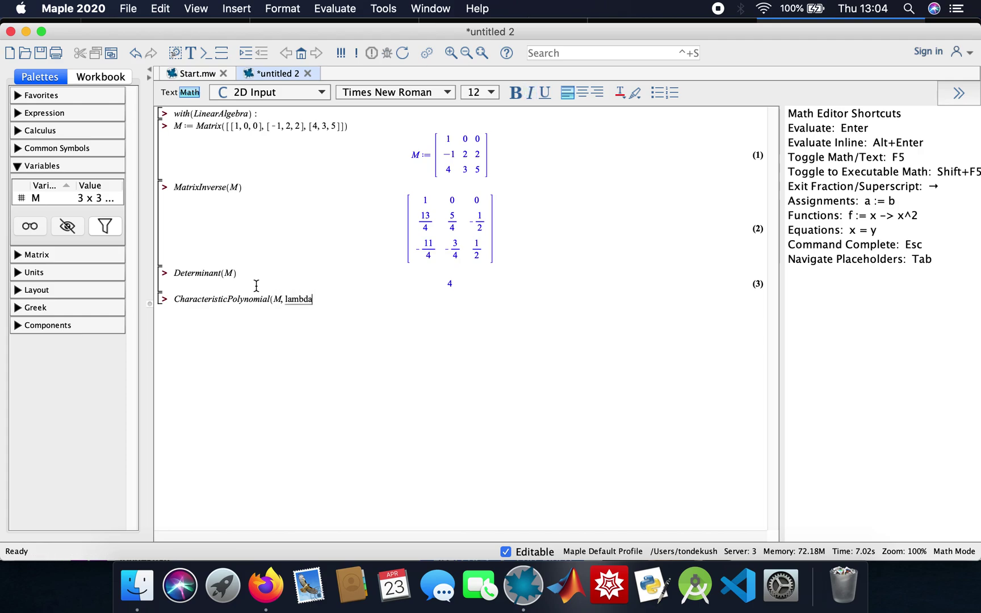
pyautogui.write(')')
# - Evaluate CharacteristicPolynomial(M, lambda), giving λ³−8λ²+11λ−4
pyautogui.press('Return')
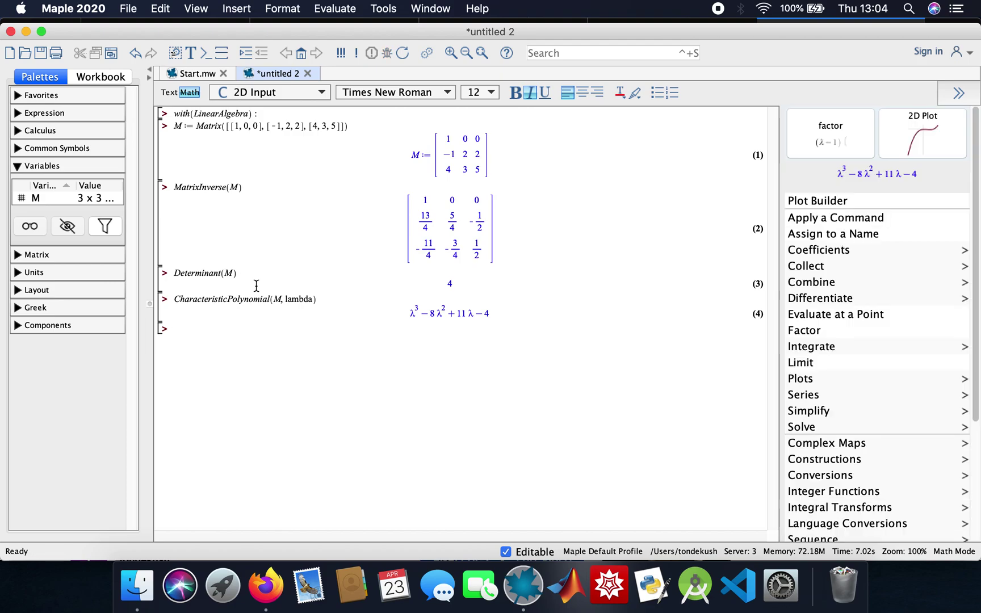
pyautogui.write('Eigen')
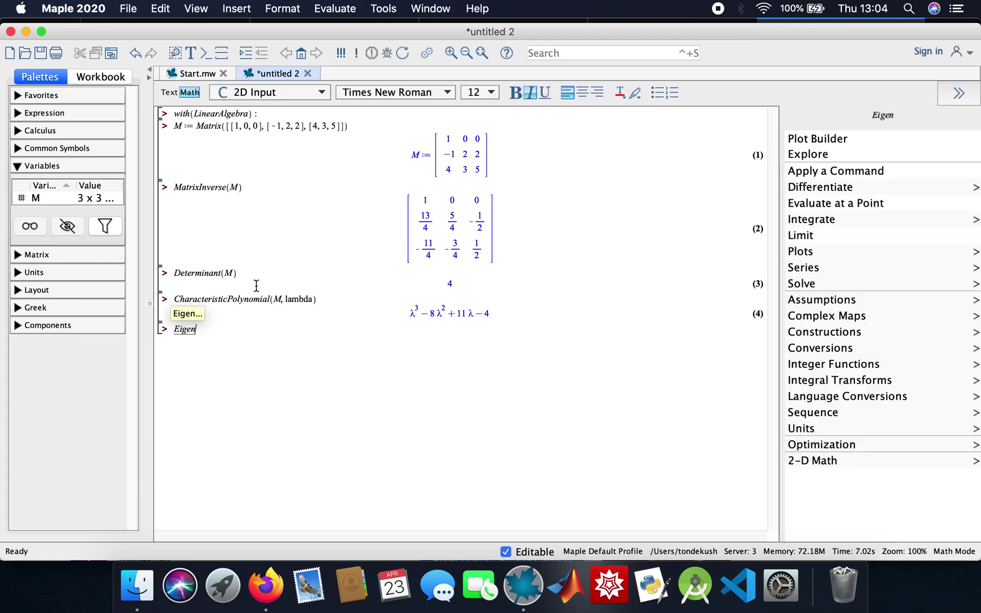
pyautogui.write('va')
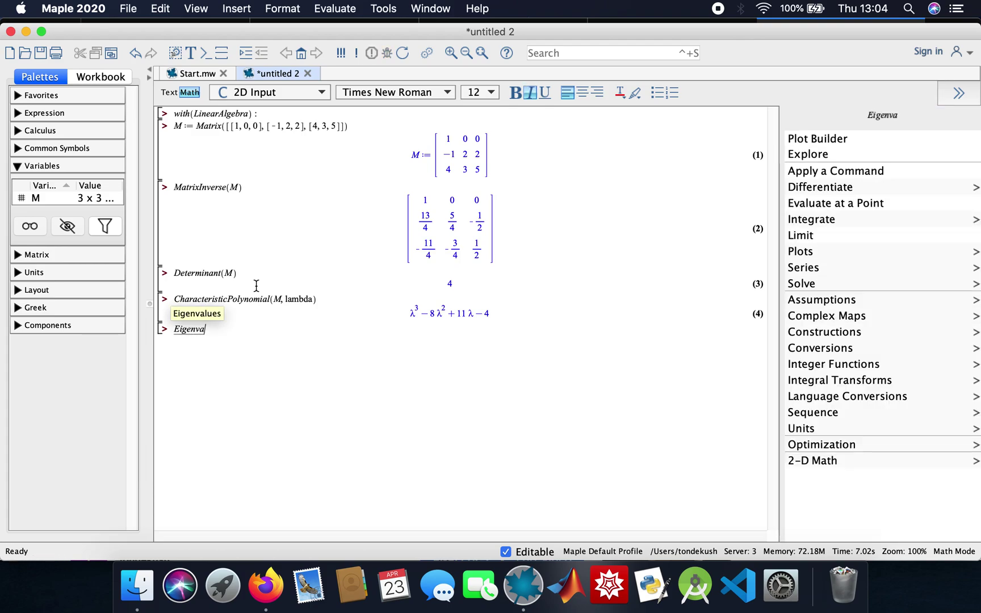
pyautogui.write('lues')
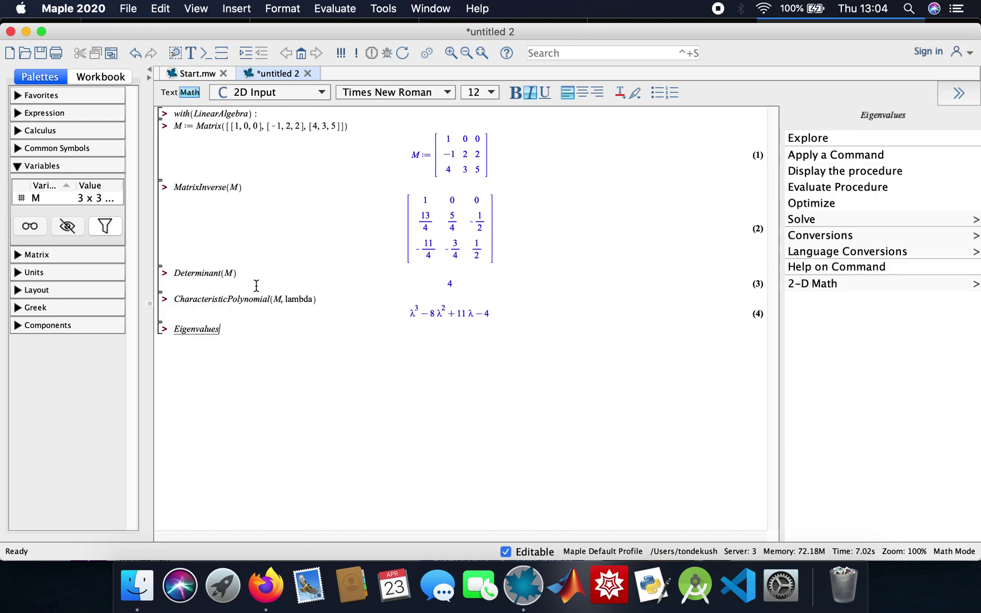
pyautogui.write('(M)')
# - Evaluate Eigenvalues(M) as output (5)
pyautogui.press('Return')
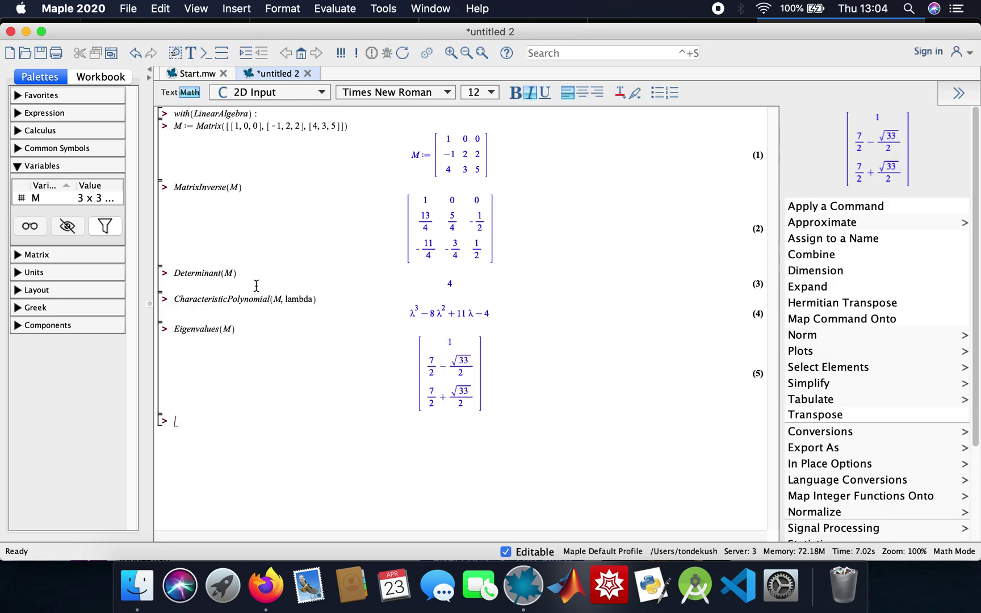
pyautogui.write('Eigen')
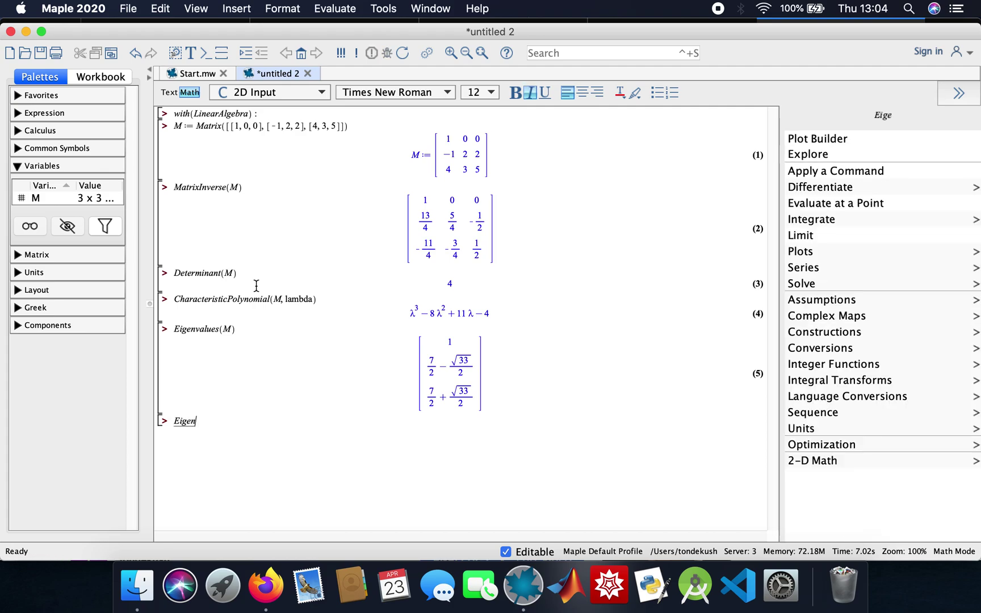
pyautogui.write('vec')
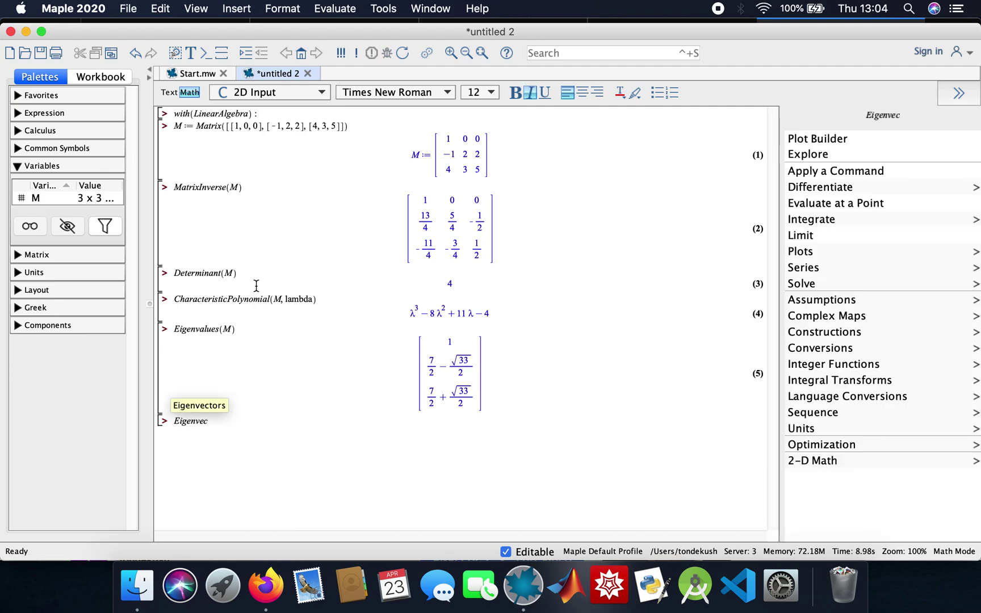
pyautogui.write('tors(')
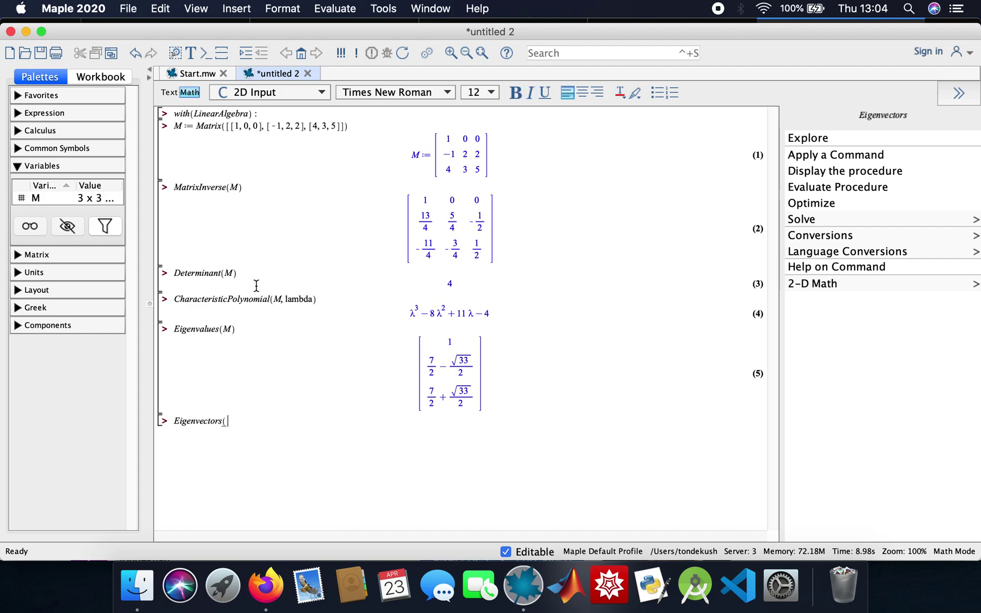
pyautogui.write('M)')
# - Evaluate Eigenvectors(M) as output (6)
pyautogui.press('Return')
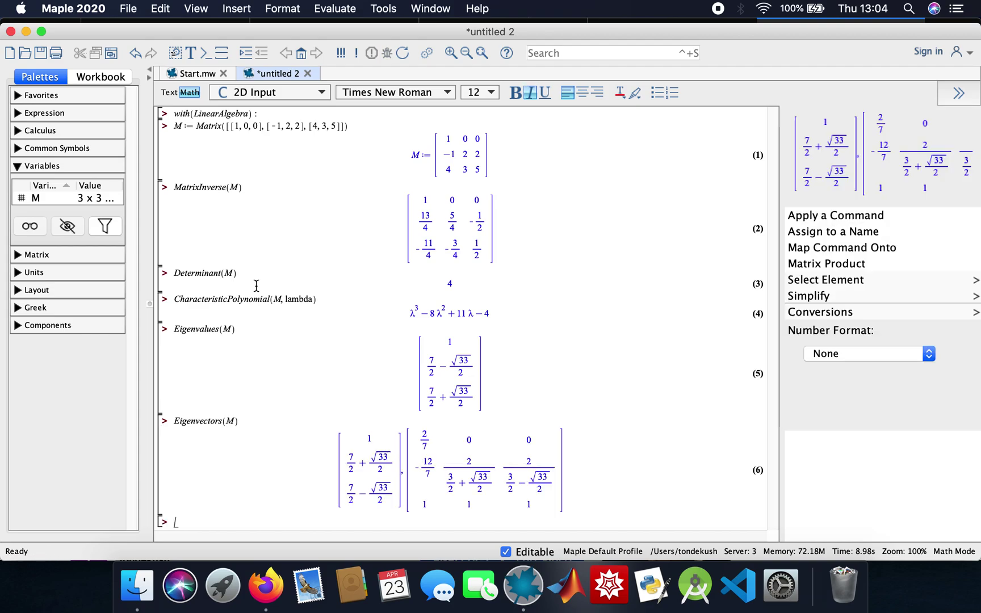
pyautogui.write('L')
pyautogui.write('Trace')
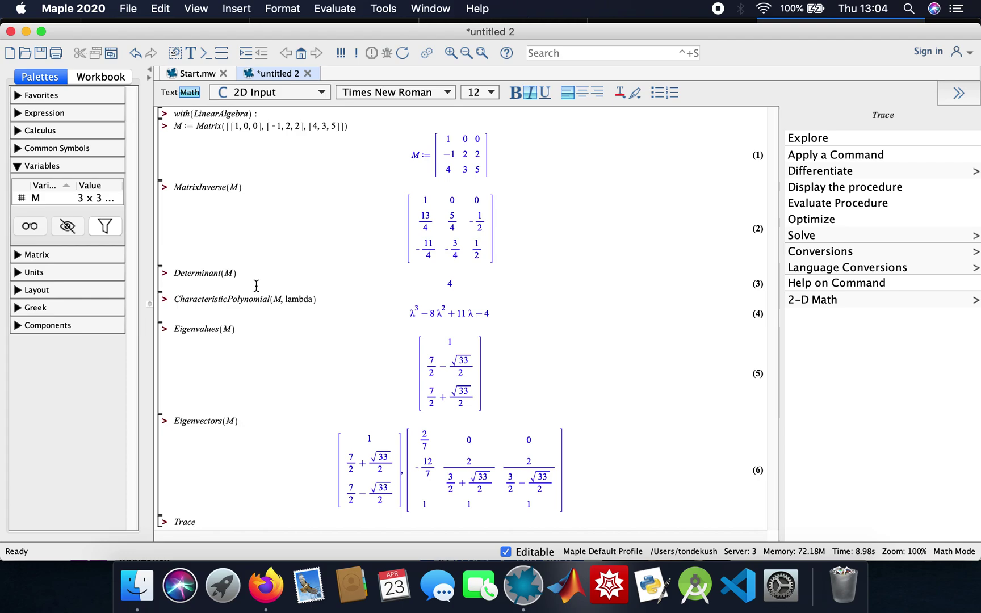
pyautogui.write('(M)')
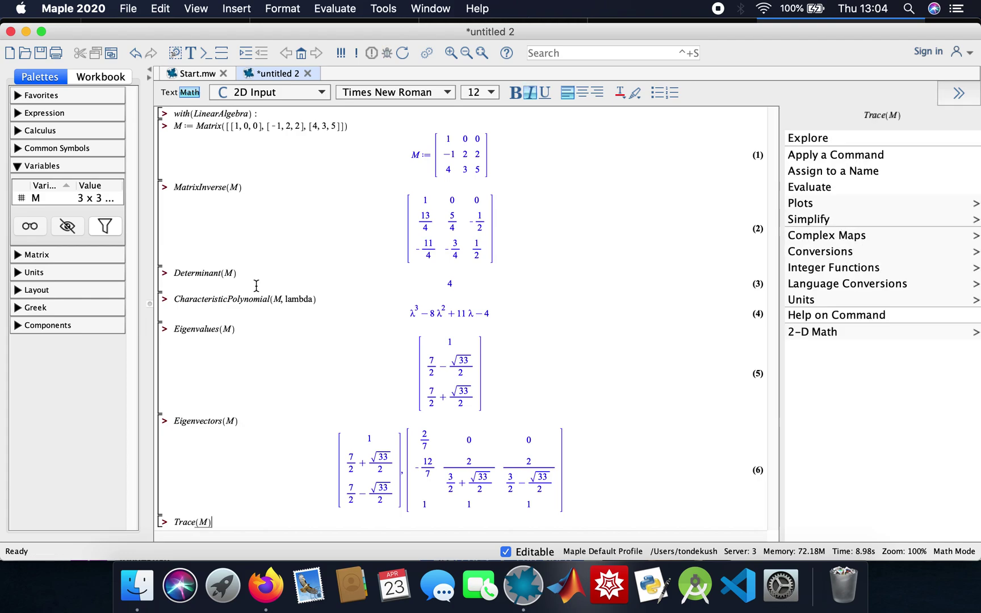
# - Get Trace(M) = 8, then ReducedRowEchelonForm(M) as the 3×3 identity, fixing typos
pyautogui.press('Return')
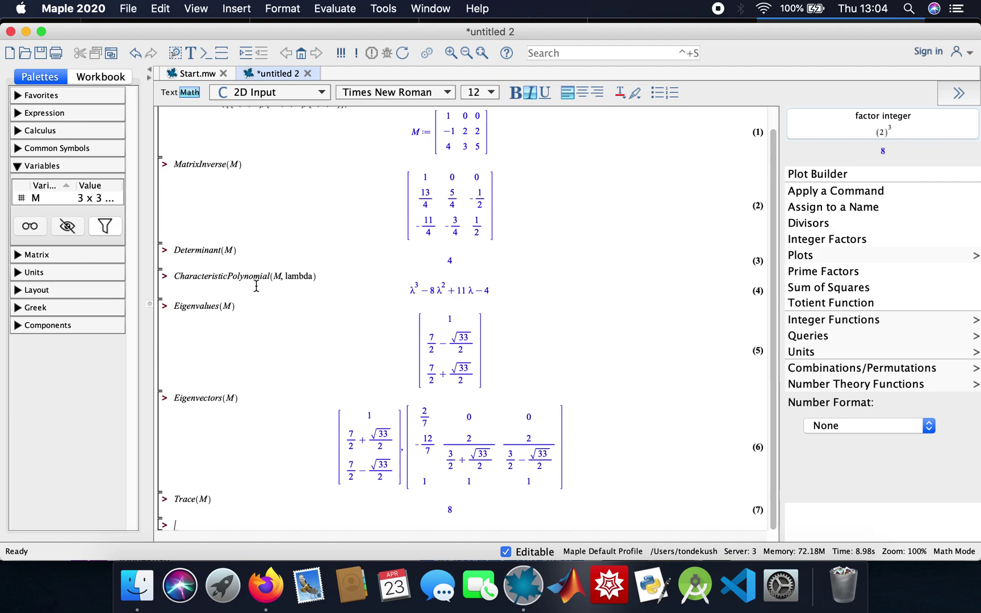
pyautogui.write('RowR')
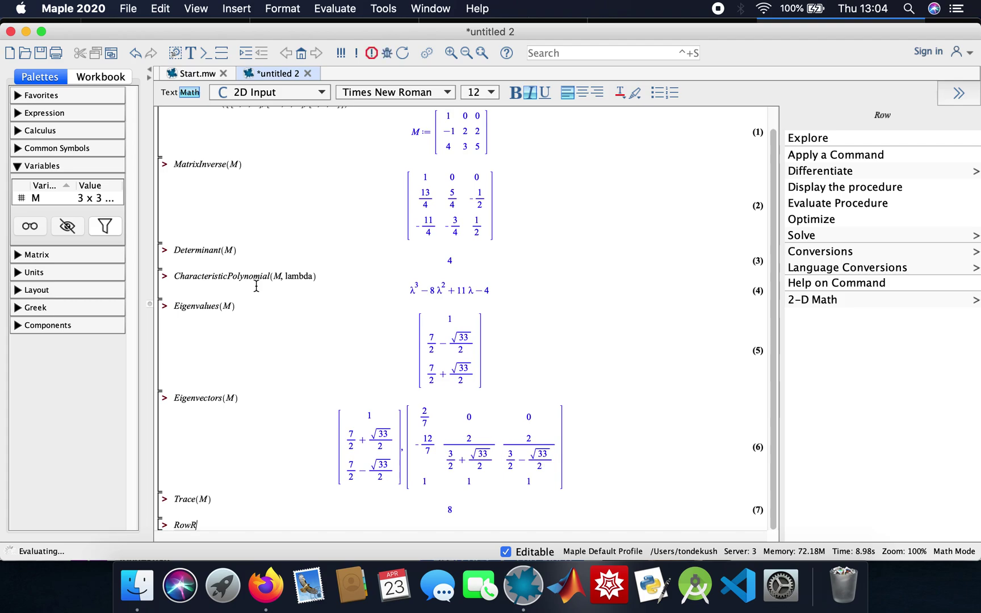
pyautogui.write('educe')
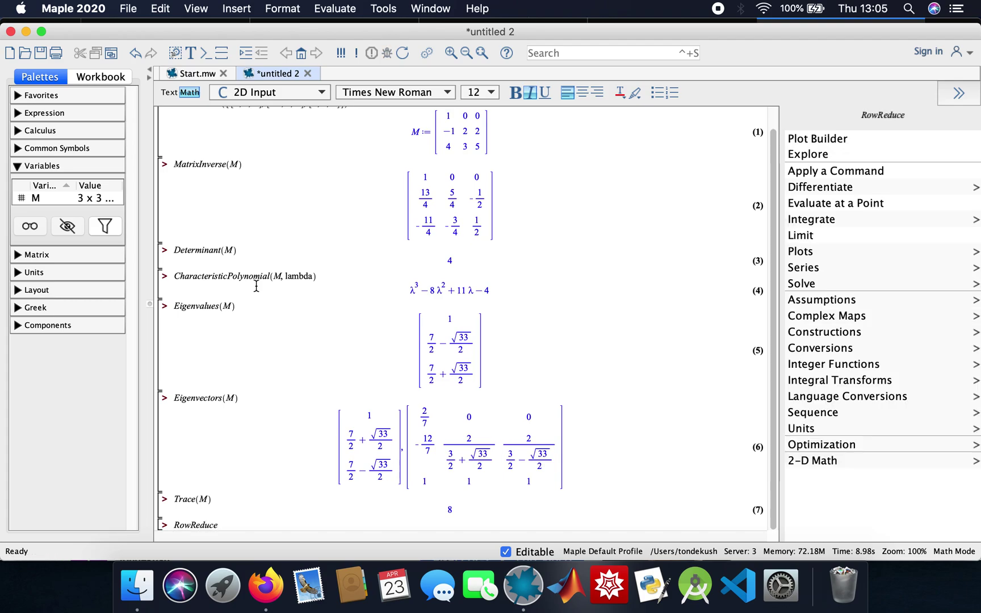
pyautogui.press('BackSpace')
pyautogui.press('BackSpace')
pyautogui.press('BackSpace')
pyautogui.press('BackSpace')
pyautogui.press('BackSpace')
pyautogui.press('BackSpace')
pyautogui.press('BackSpace')
pyautogui.press('BackSpace')
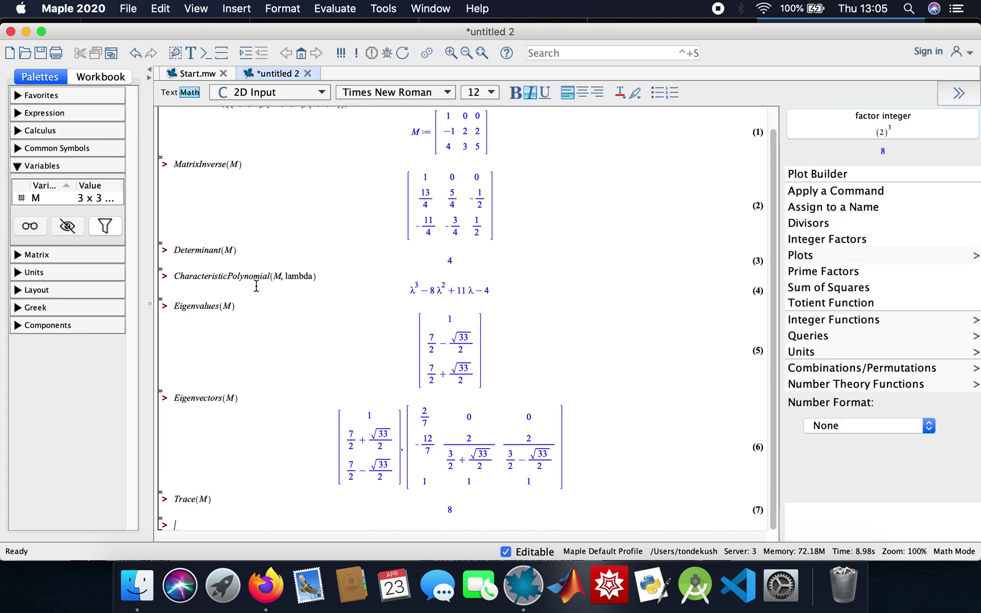
pyautogui.write('Reduced')
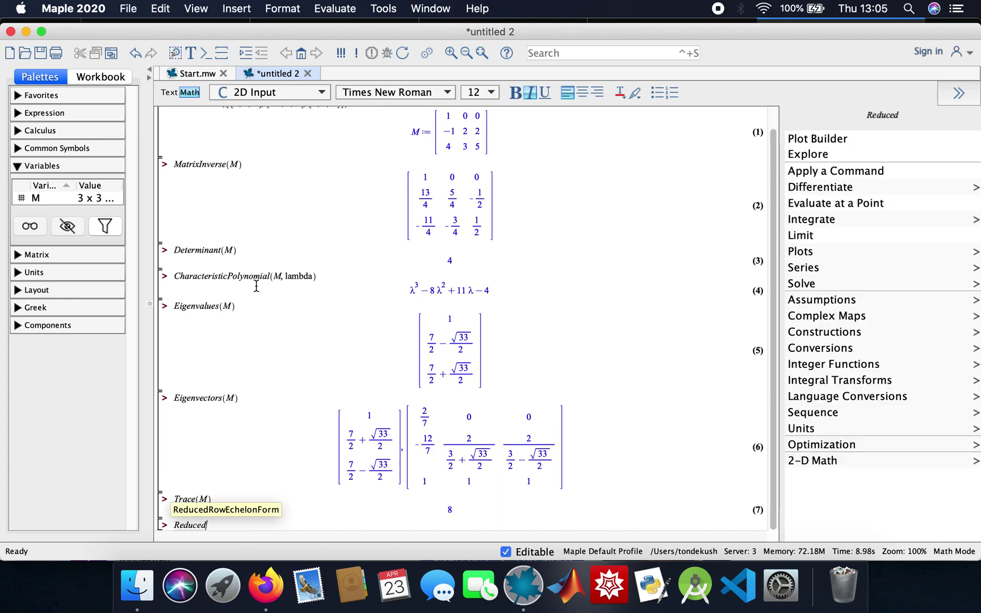
pyautogui.write('T')
pyautogui.press('BackSpace')
pyautogui.write('Row')
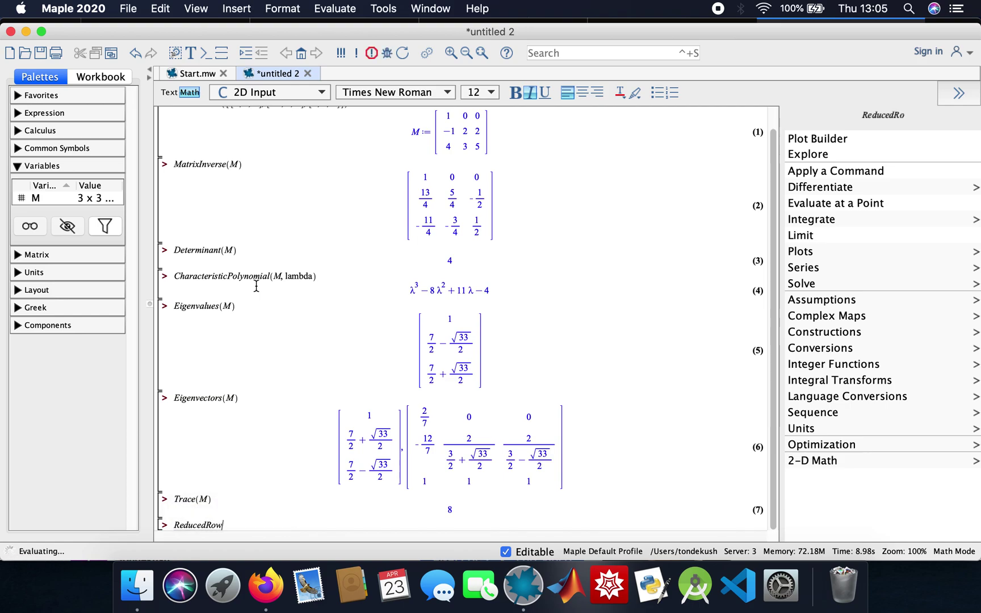
pyautogui.write('Ecge')
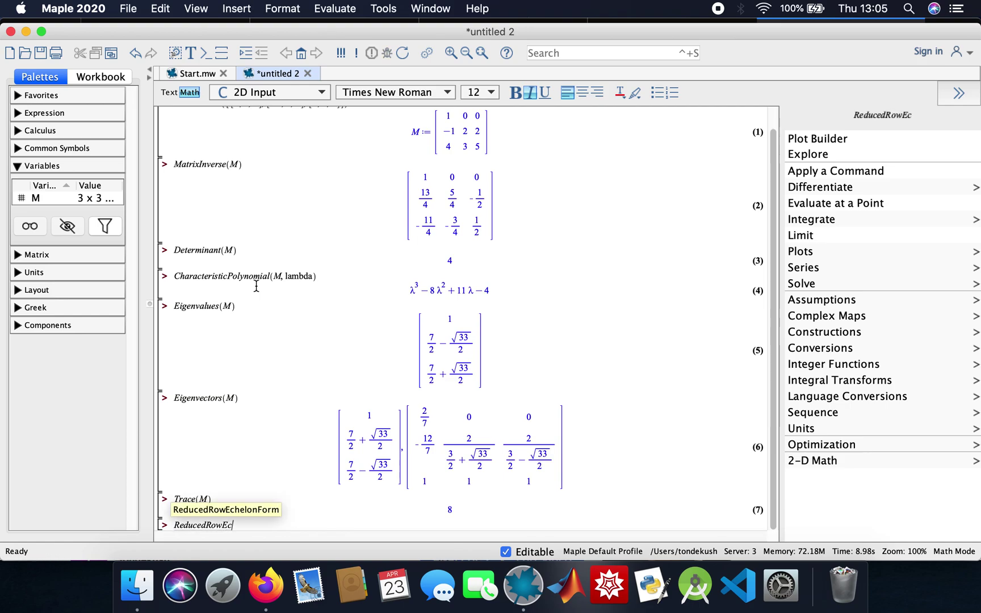
pyautogui.press('BackSpace')
pyautogui.press('BackSpace')
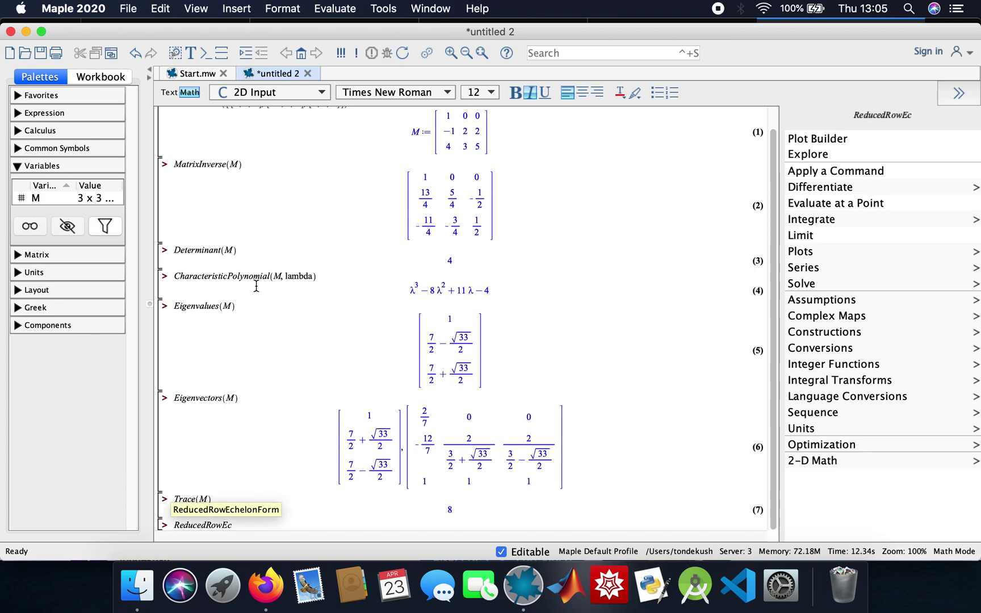
pyautogui.write('helon')
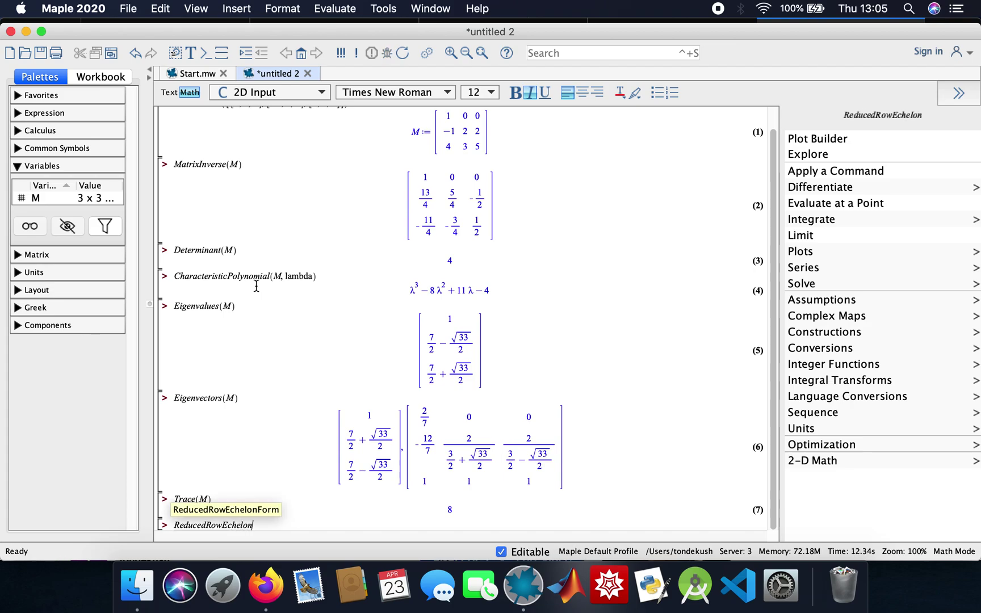
pyautogui.write('Form(M')
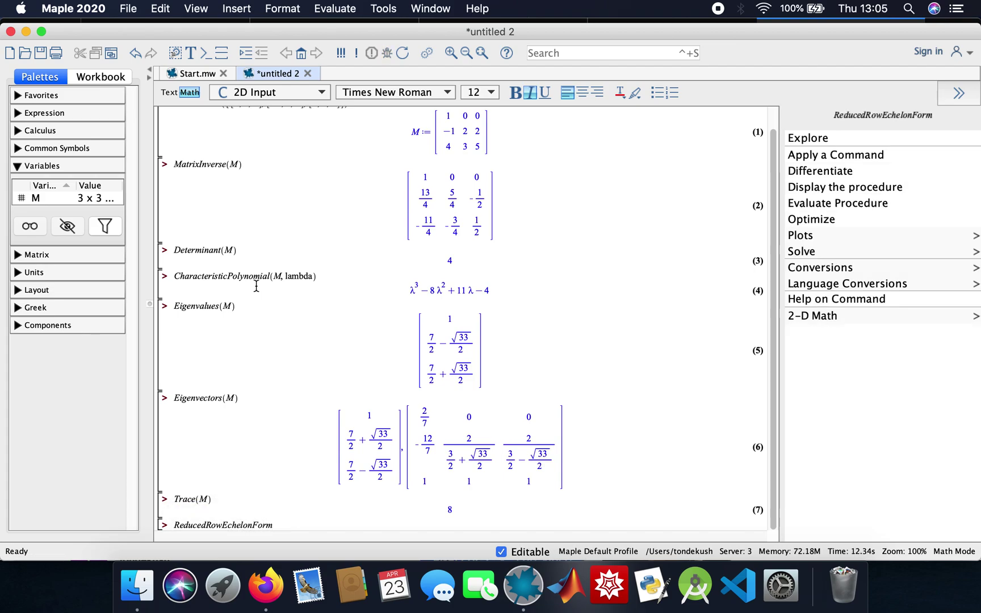
pyautogui.write(')')
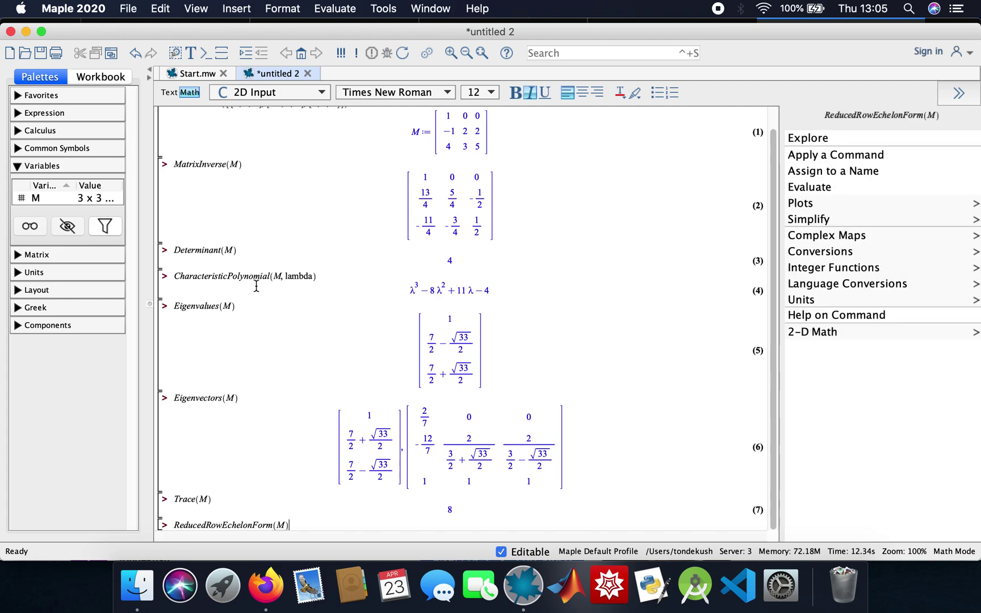
pyautogui.press('Return')
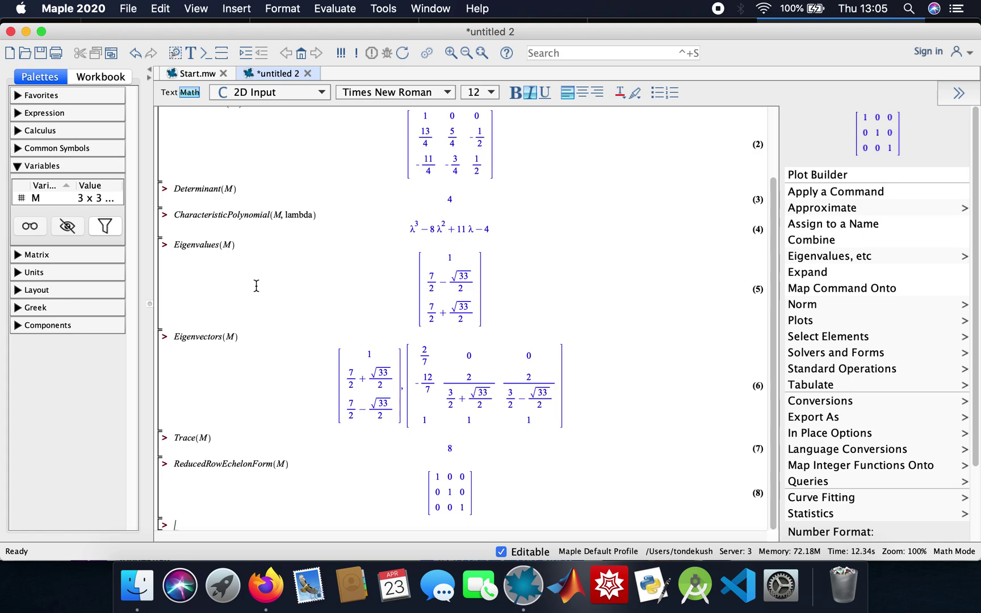
pyautogui.write('Trans')
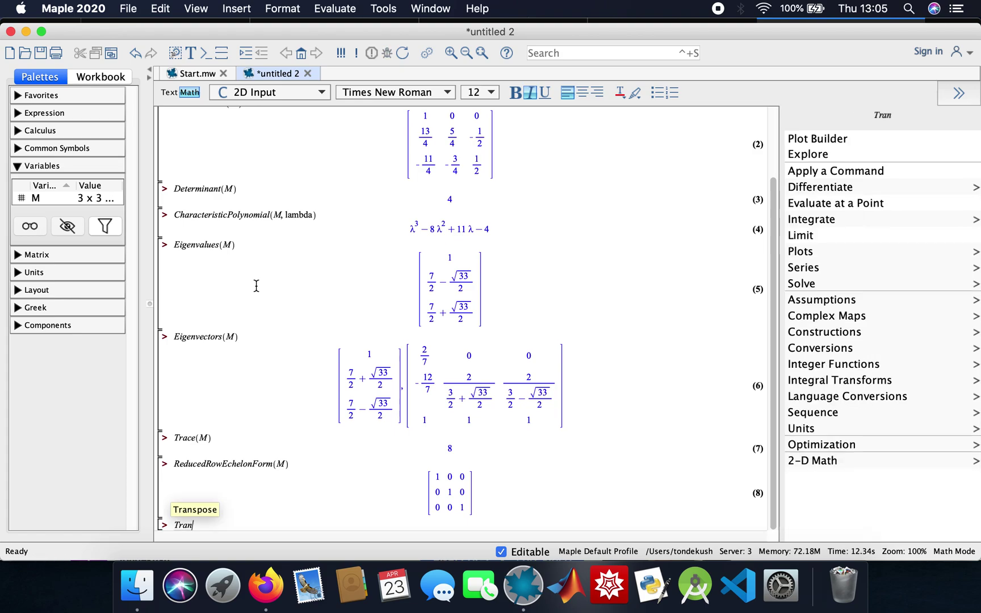
# - Evaluate Transpose(M) via autocomplete, showing the transposed matrix as output (9)
pyautogui.press('Tab')
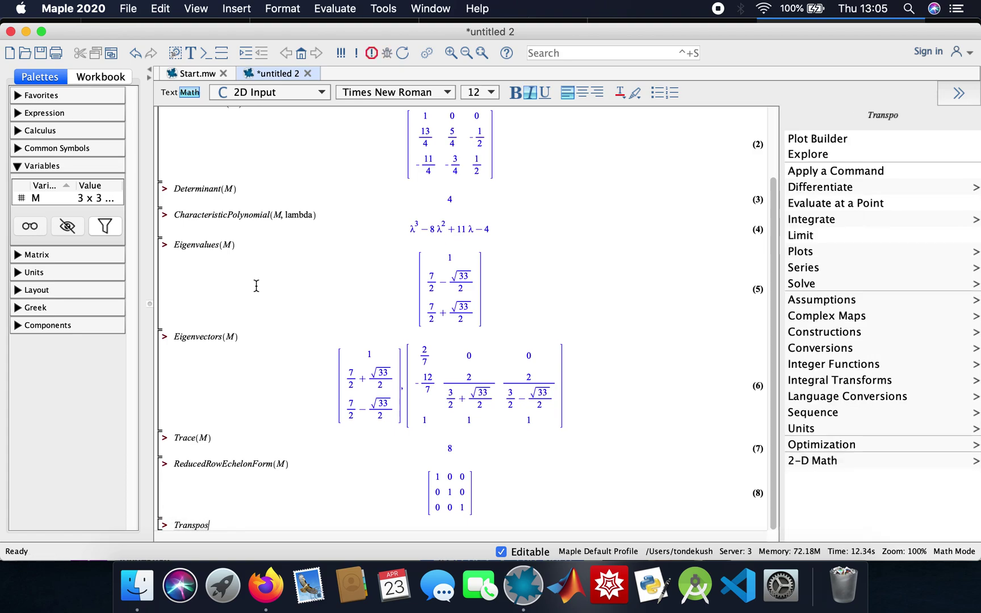
pyautogui.write('e(M)')
pyautogui.press('Return')
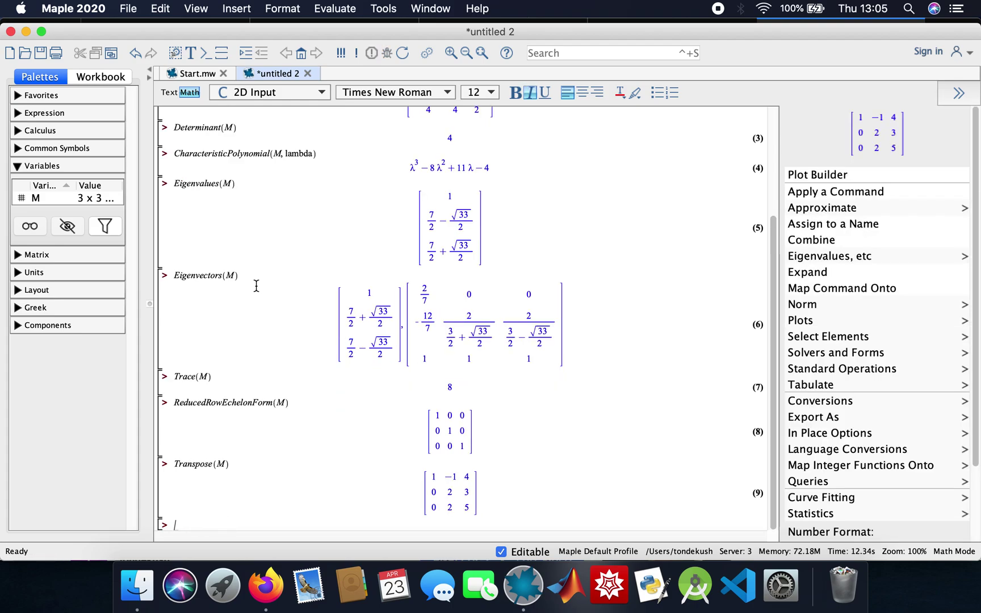
pyautogui.scroll(5, 256, 285)
pyautogui.scroll(5, 257, 286)
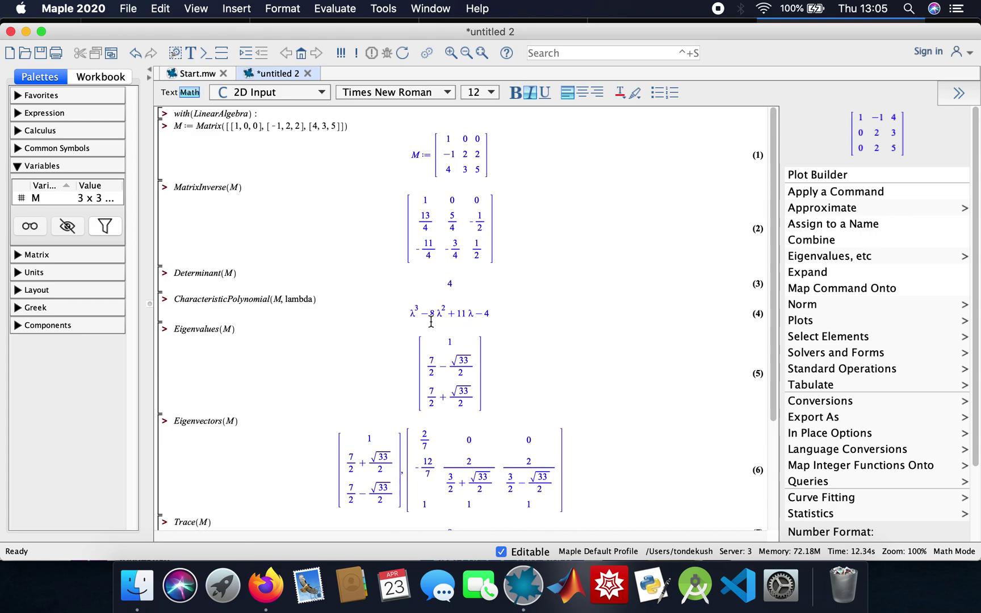
pyautogui.scroll(-2, 474, 362)
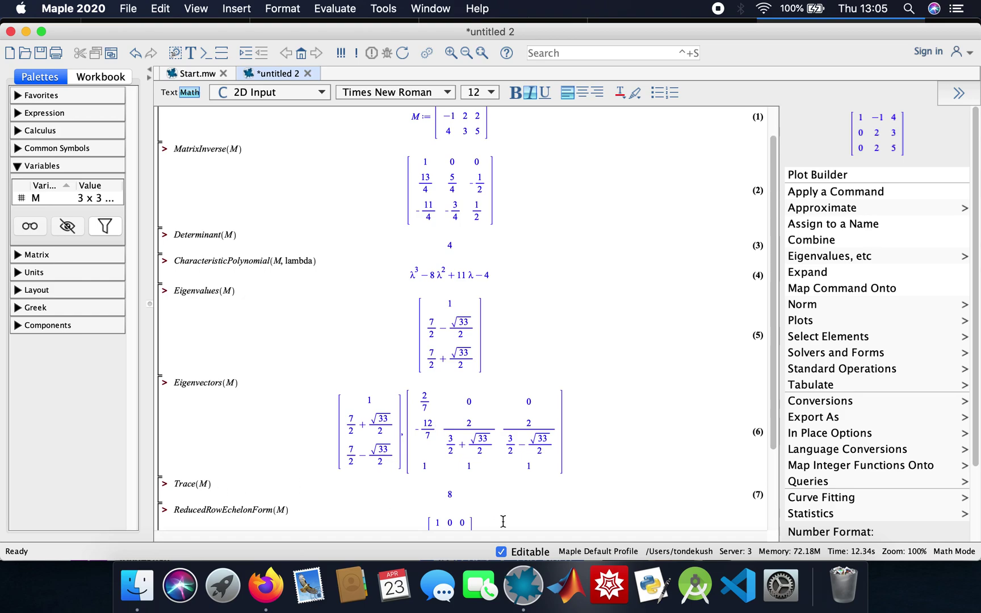
pyautogui.scroll(3, 503, 522)
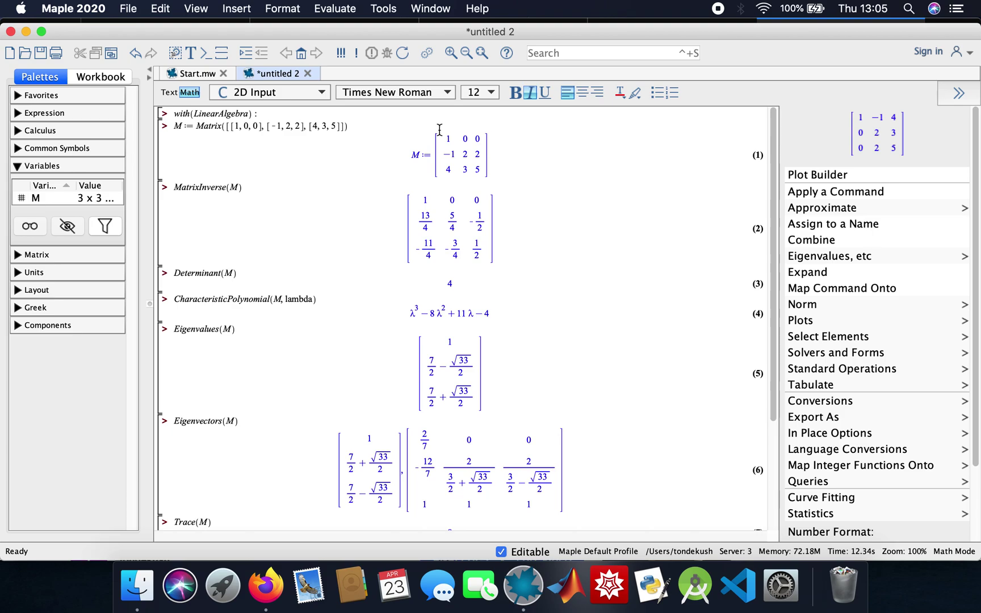
pyautogui.scroll(-3, 492, 306)
pyautogui.scroll(-2, 492, 306)
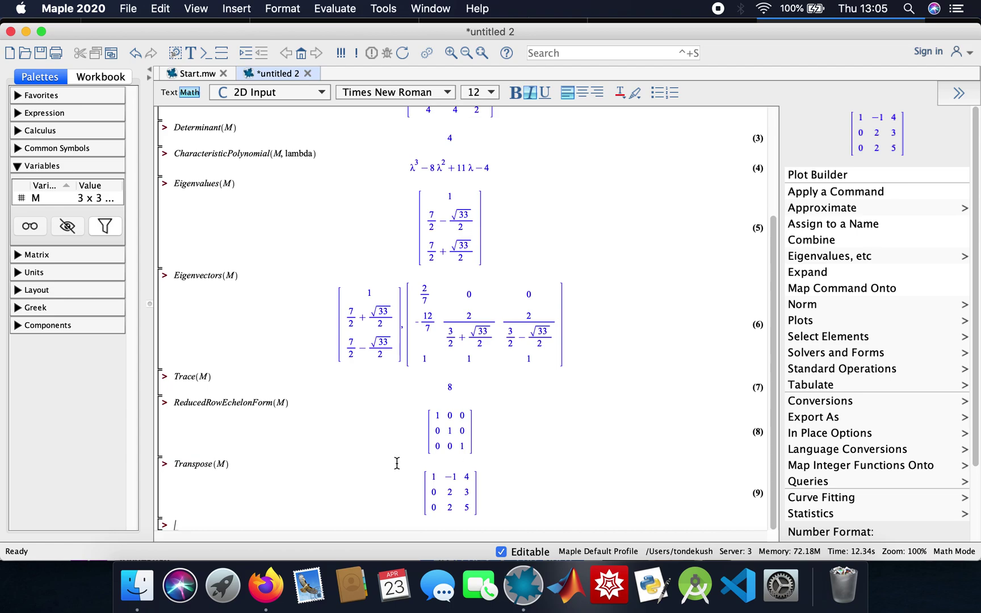
pyautogui.scroll(3, 377, 477)
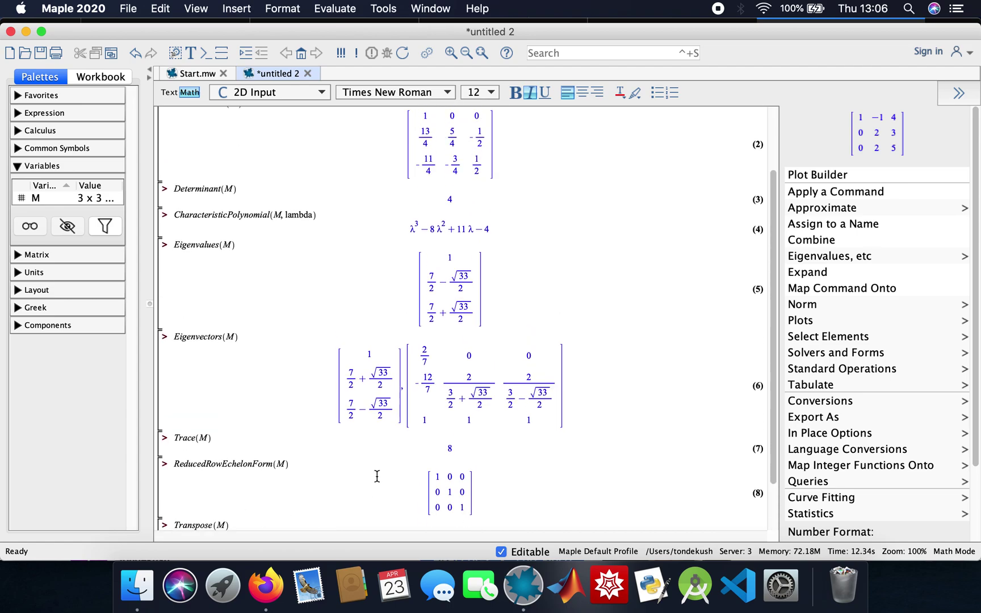
pyautogui.scroll(3, 380, 422)
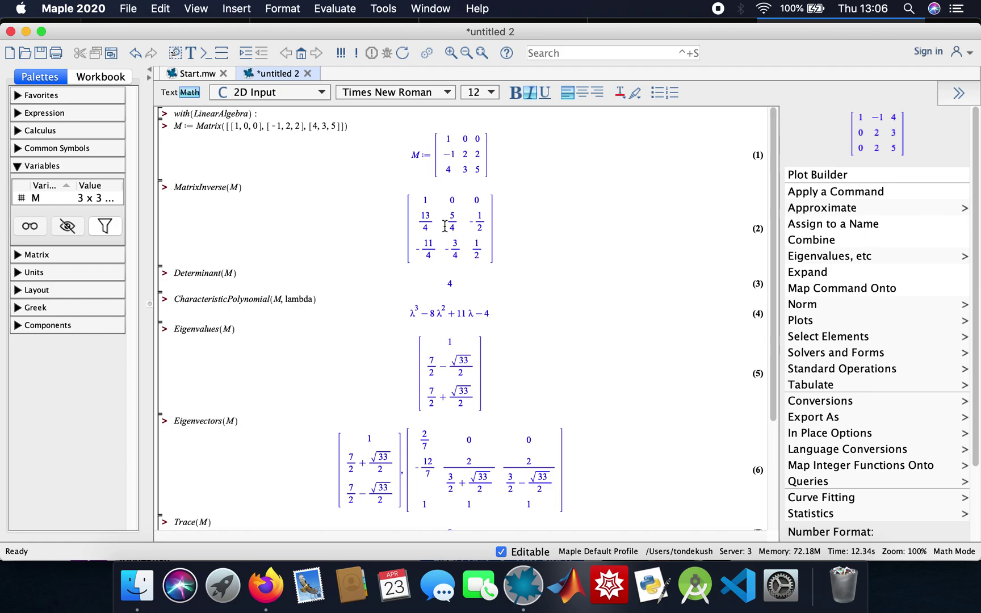
pyautogui.scroll(-5, 445, 226)
pyautogui.scroll(5, 444, 227)
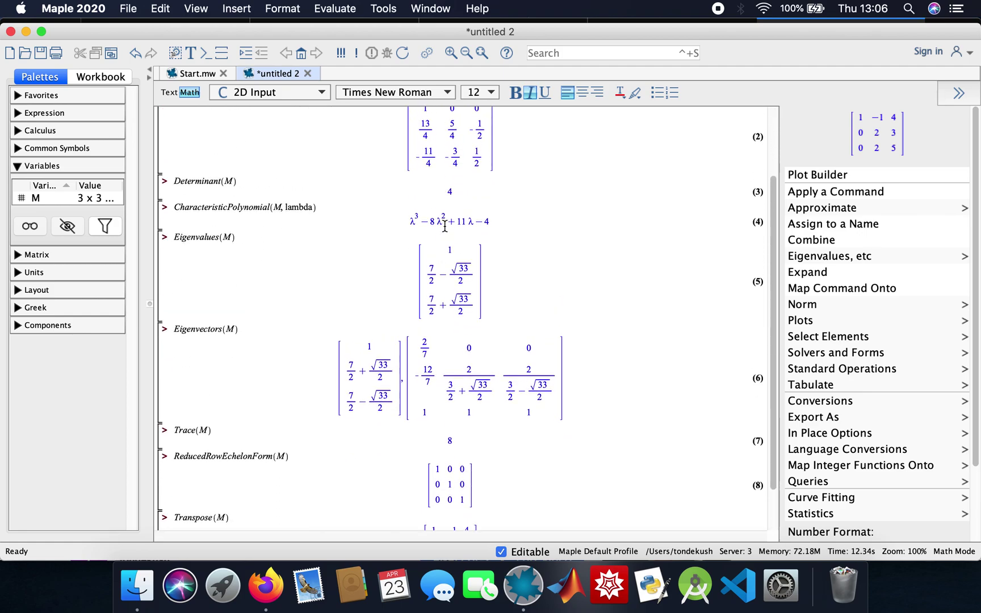